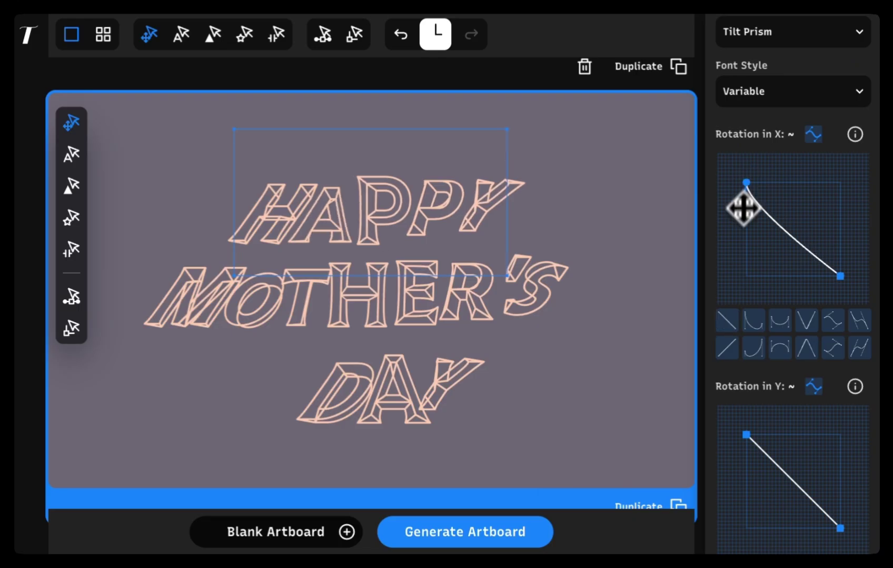
Step: Shape the Rotation in X and Rotation in Y graphs into ease curves, resetting X to linear once
left_click_drag(743, 209, 743, 267)
left_click_drag(841, 274, 839, 241)
left_click(726, 321)
scroll(753, 369, "down", 3)
left_click_drag(746, 293, 748, 343)
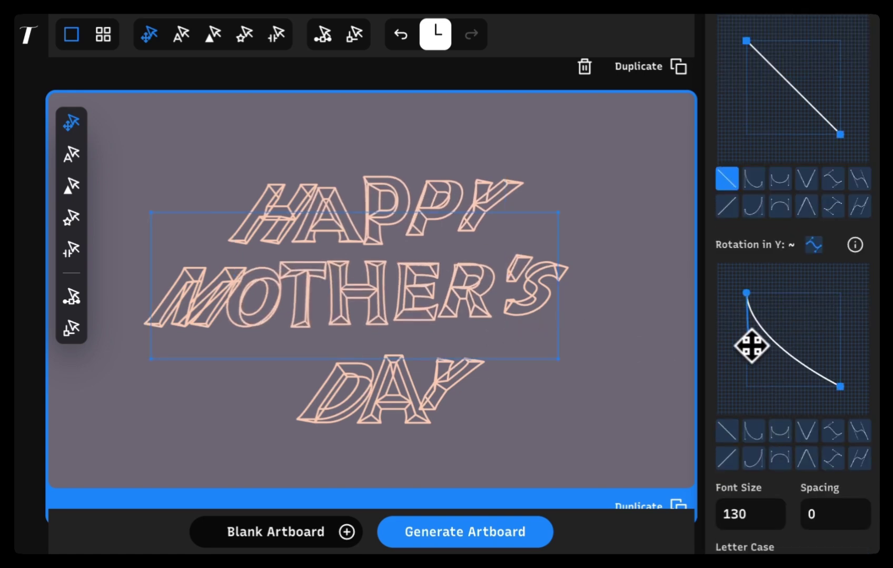
left_click_drag(745, 40, 740, 120)
left_click_drag(841, 135, 834, 131)
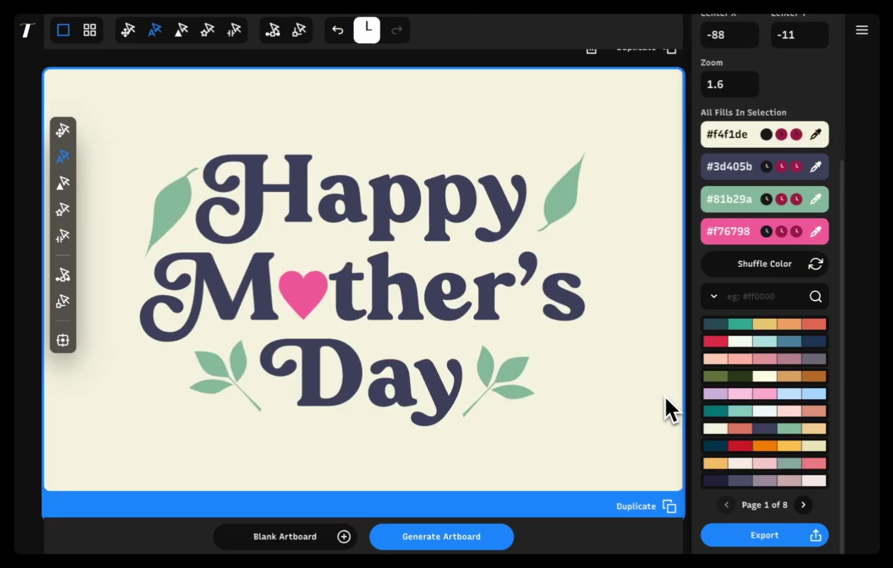
Step: Open the export options and preview the Actual Size and Instagram size presets
left_click(720, 536)
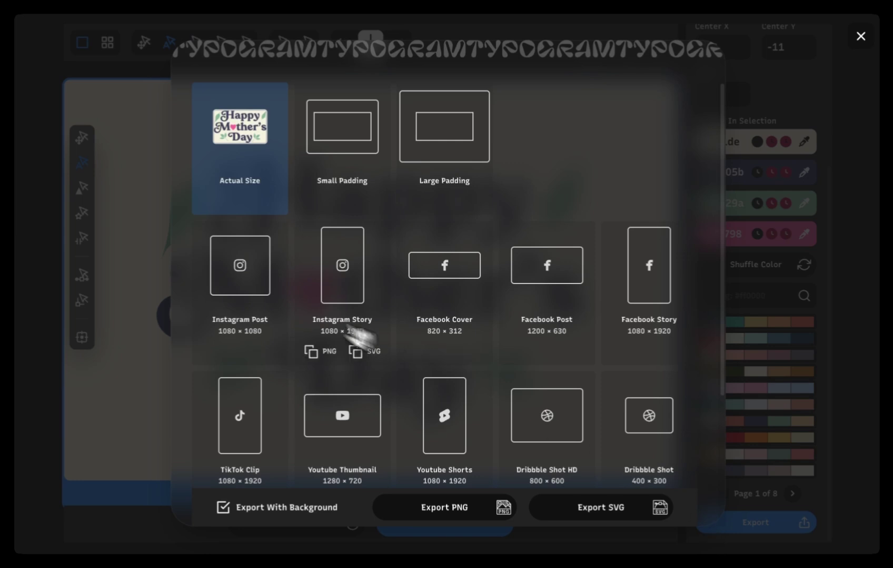
mouse_move(253, 287)
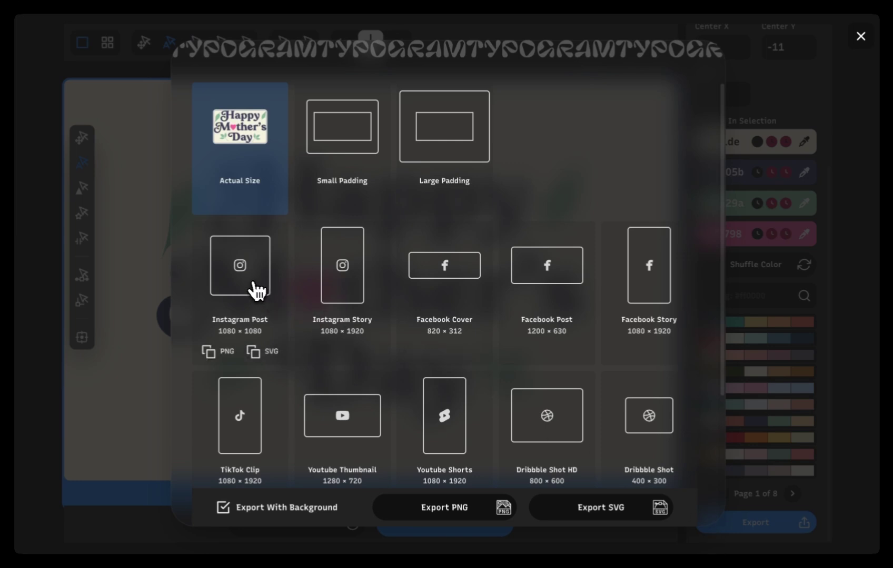
mouse_move(339, 303)
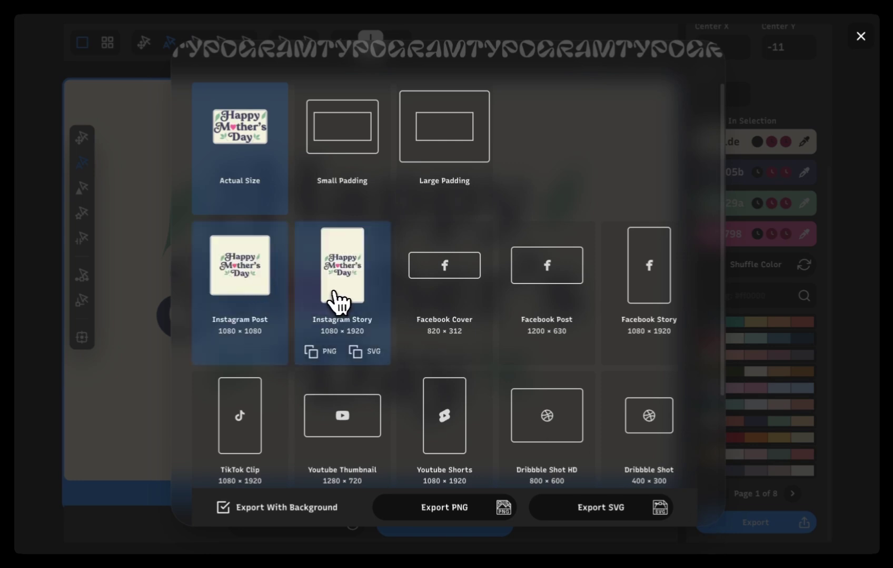
Step: Copy the artwork as SVG and paste it onto the Figma canvas on Page 3
left_click(268, 206)
key("super+Tab")
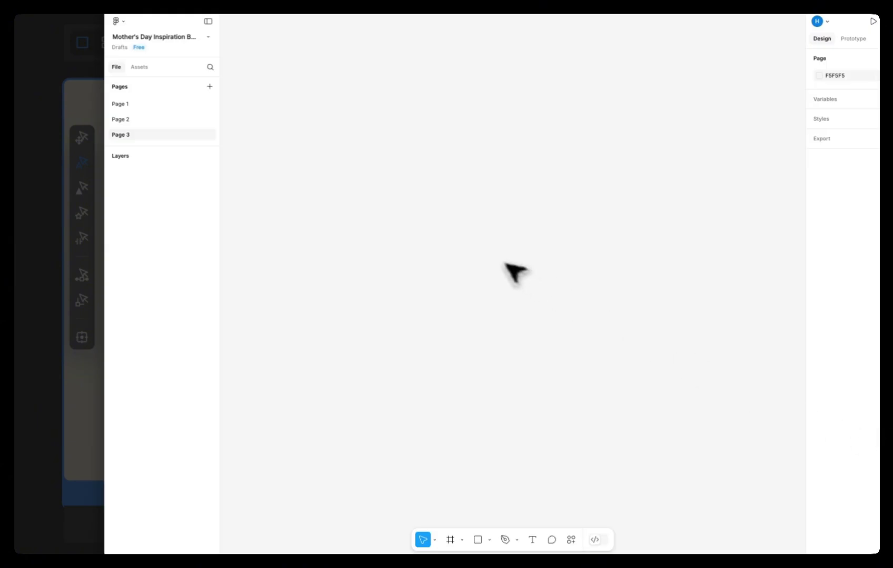
right_click(481, 257)
left_click(487, 259)
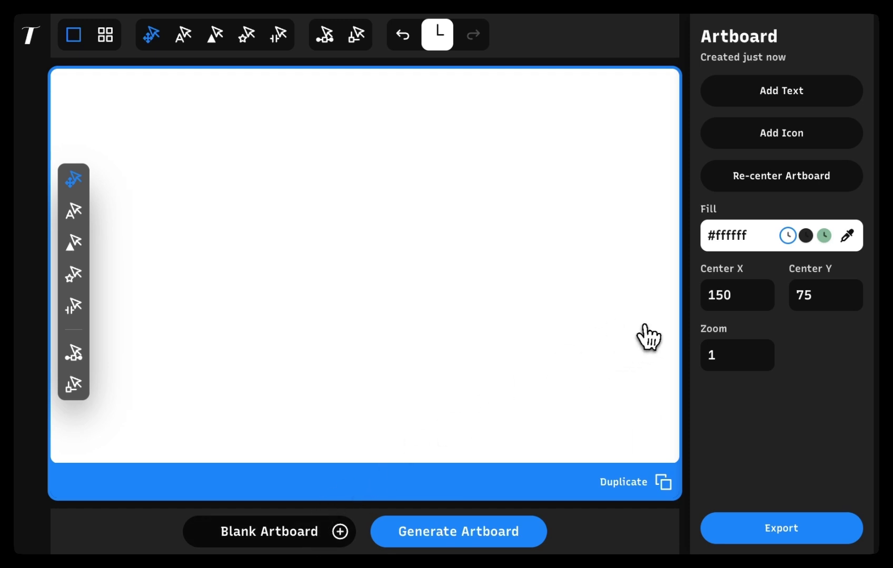
Step: Add 'Happy Mother's Day' as three right-aligned lines with line height 0.8
left_click(767, 101)
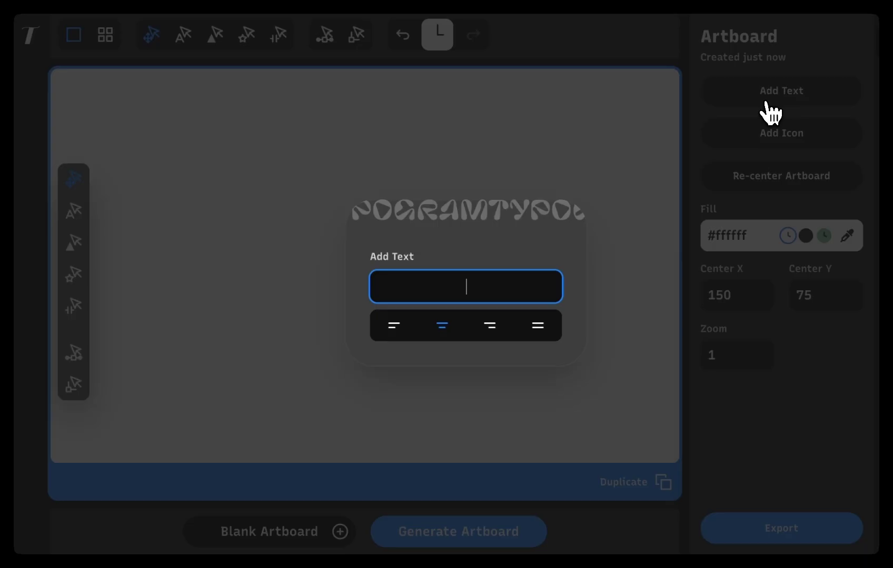
type("Happy")
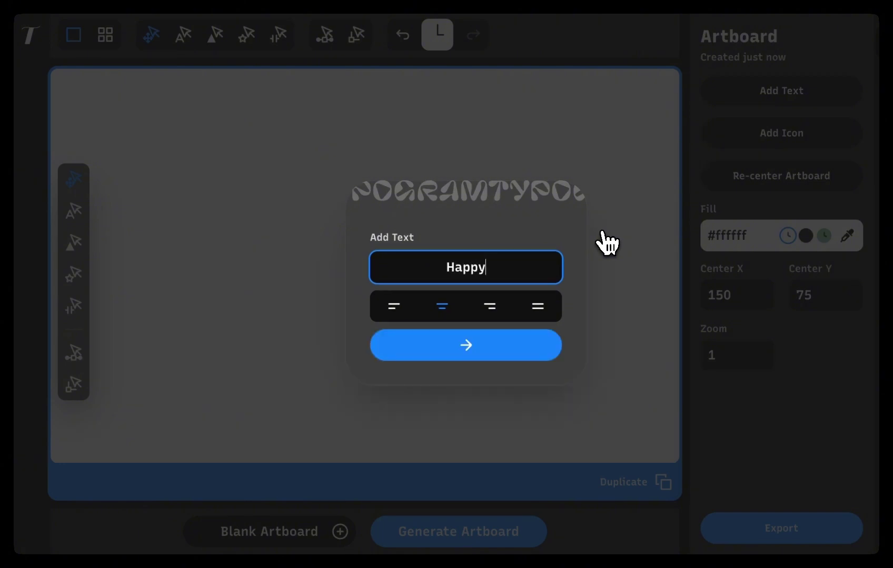
type(" Mother's Day")
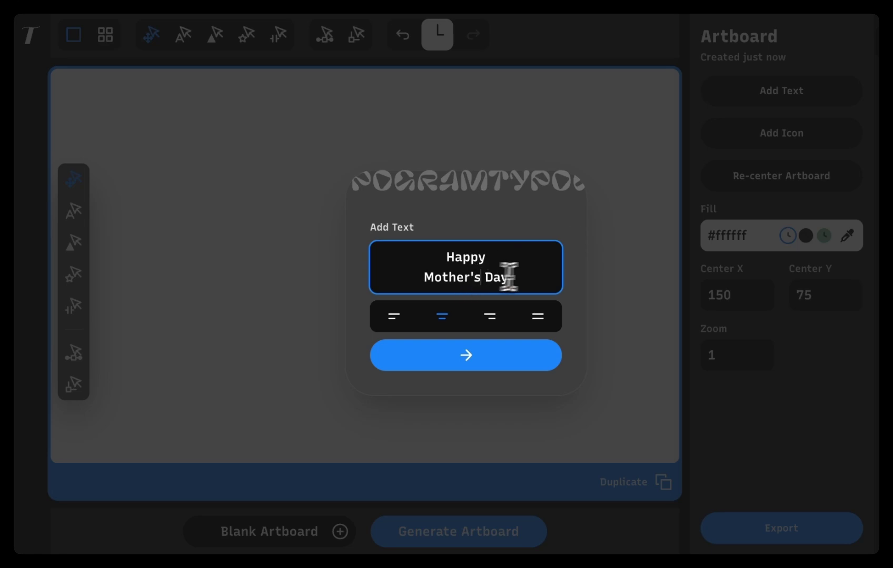
left_click(394, 301)
left_click(441, 297)
left_click(489, 298)
left_click(464, 356)
left_click_drag(463, 356, 436, 358)
left_click(399, 439)
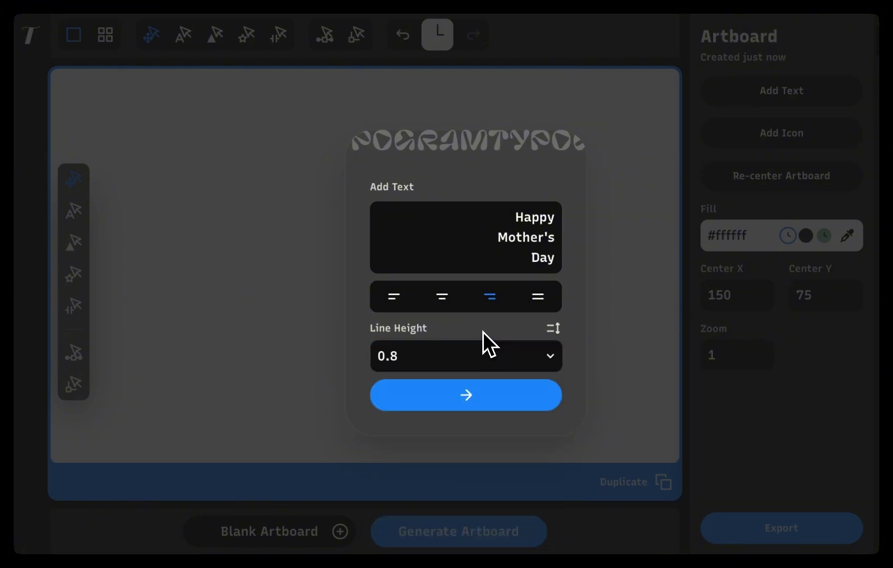
left_click(491, 392)
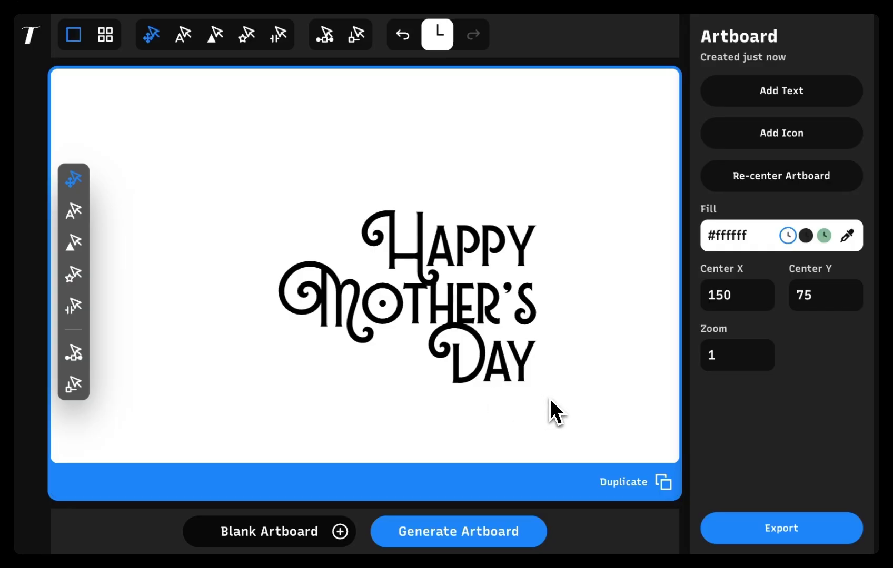
Step: Apply the Praline font to the three text lines and centre-align them on each other
left_click_drag(548, 398, 331, 237)
left_click(753, 451)
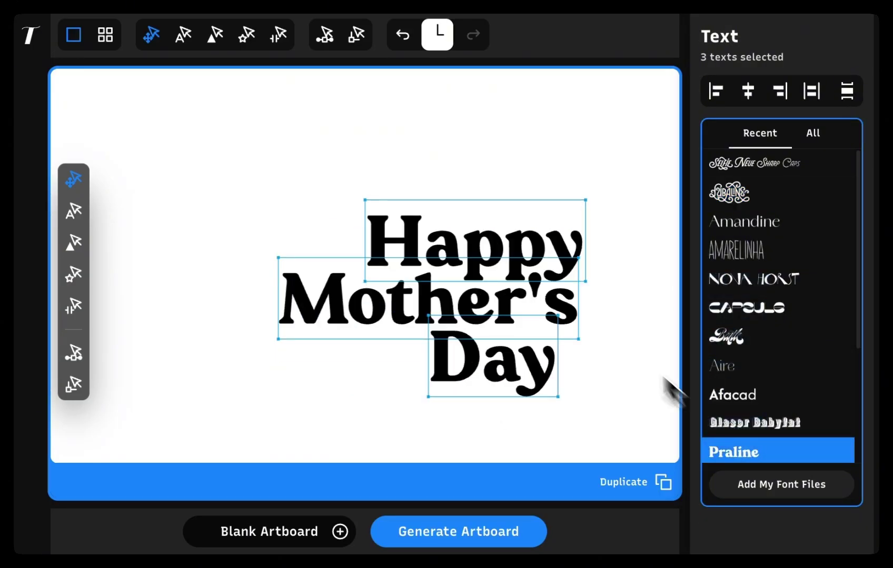
left_click(616, 344)
left_click_drag(616, 344, 409, 244)
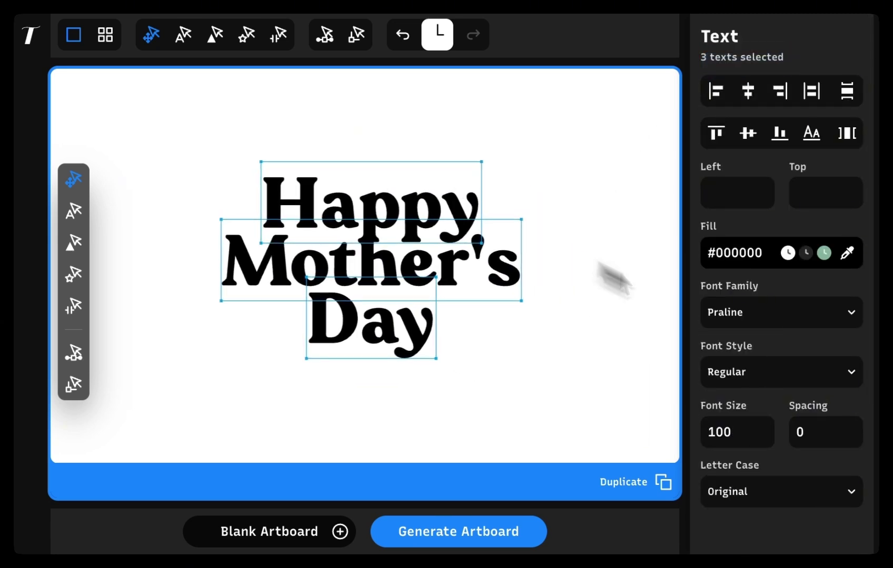
left_click(629, 282)
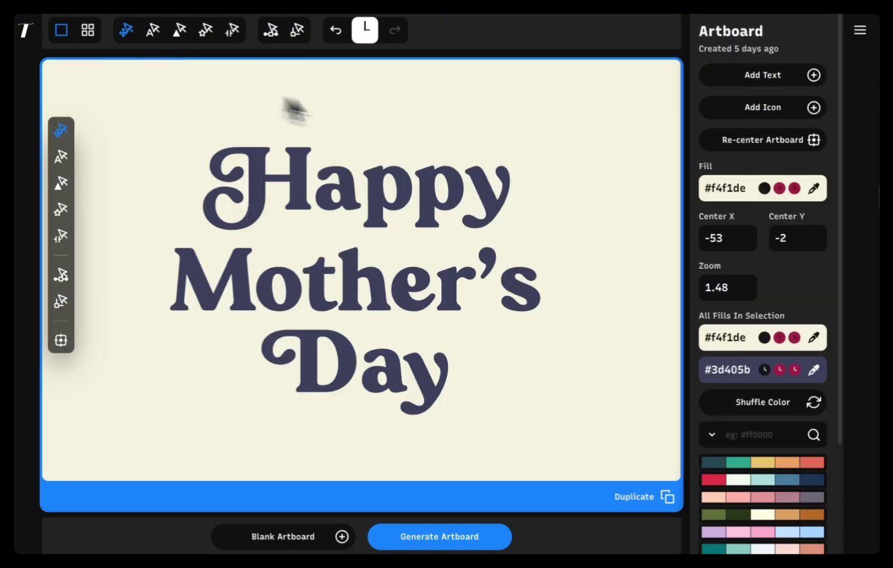
Step: Centre Happy and Day on Mother's and distribute the three lines evenly top to bottom
left_click(500, 208)
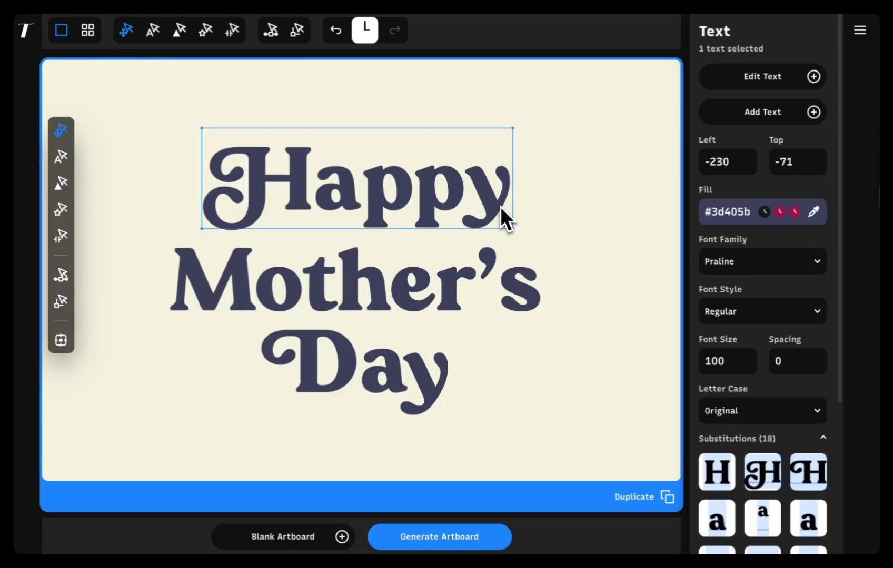
left_click(529, 281)
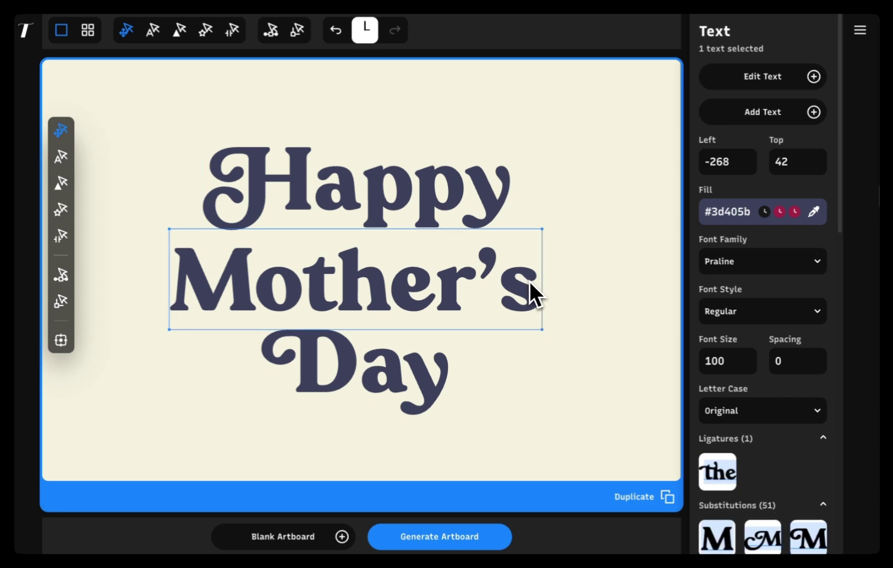
left_click(446, 398)
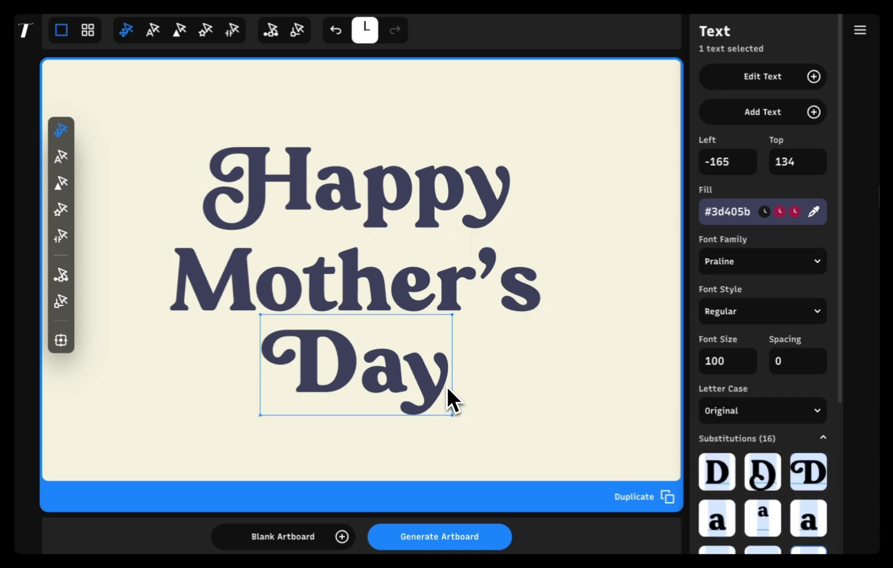
left_click(552, 358)
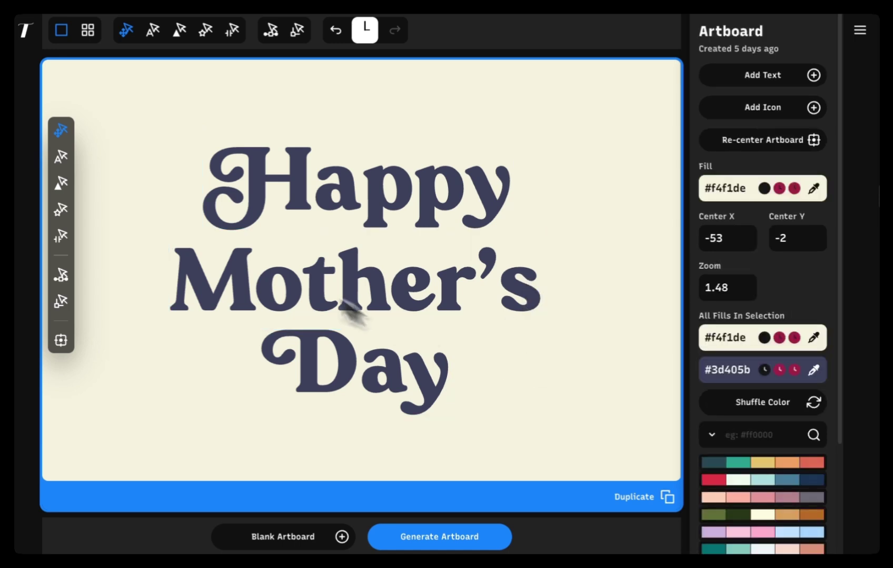
left_click_drag(142, 116, 554, 421)
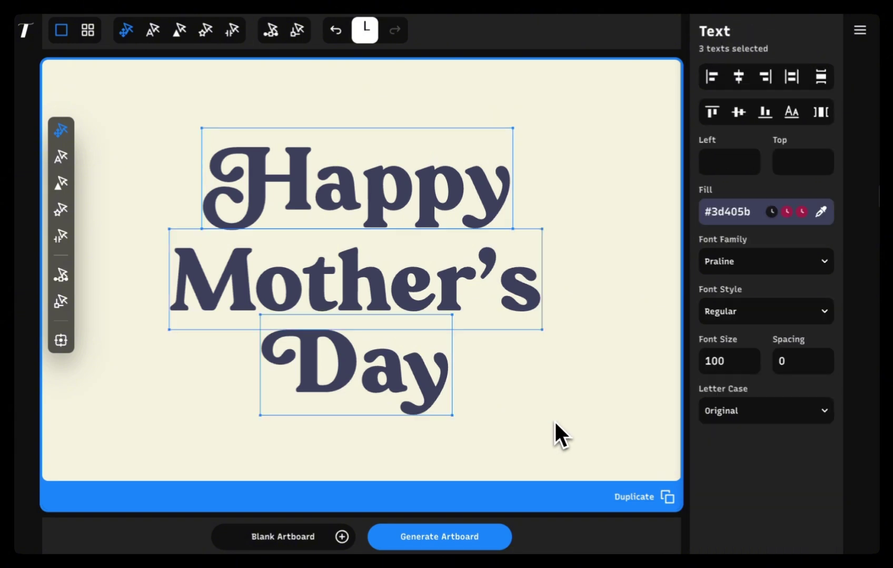
left_click(712, 78)
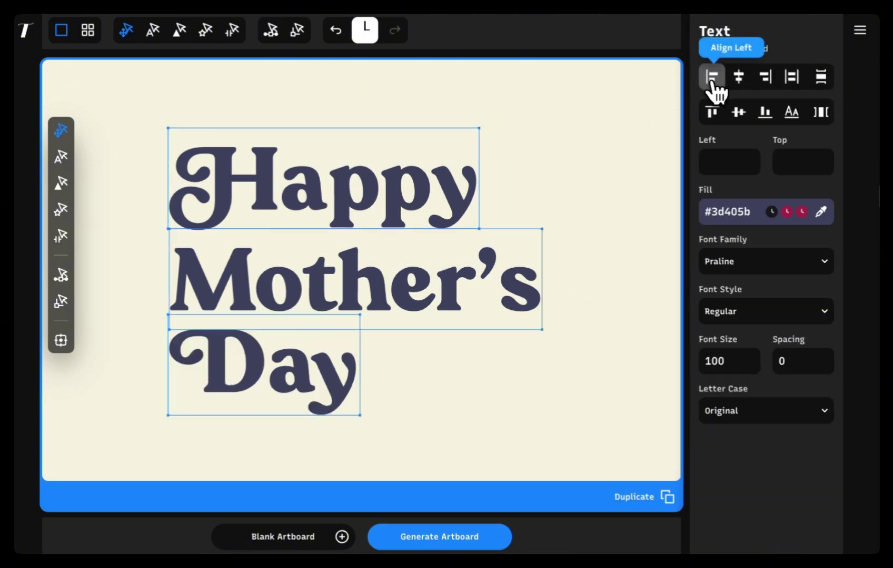
left_click(737, 84)
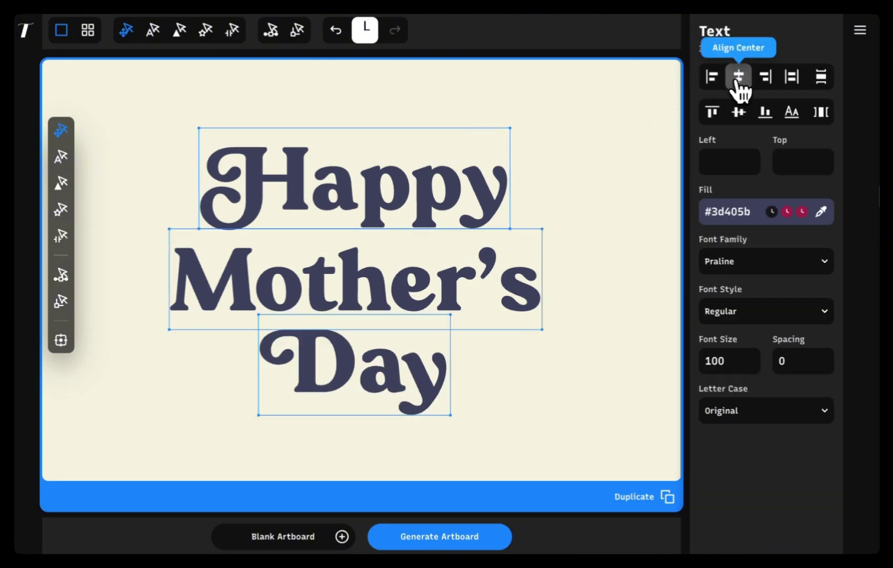
left_click(760, 82)
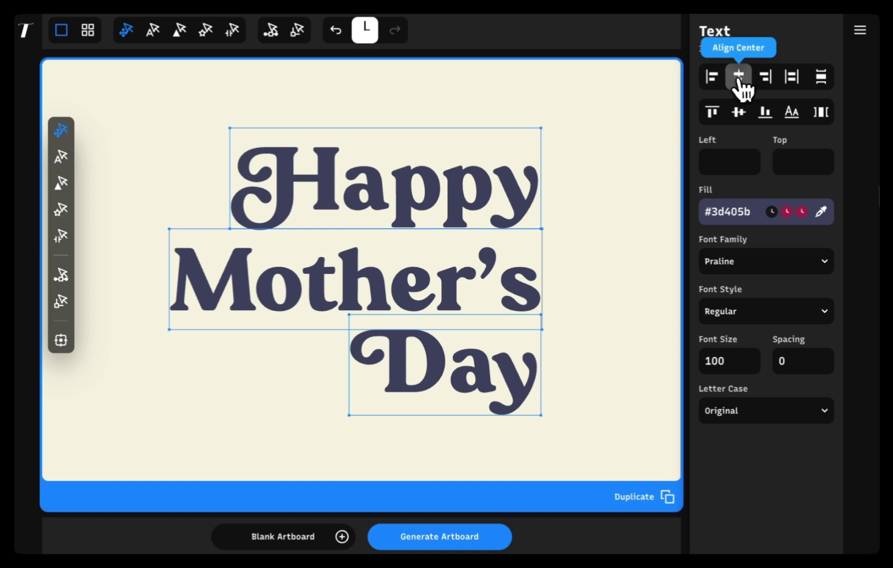
left_click(740, 84)
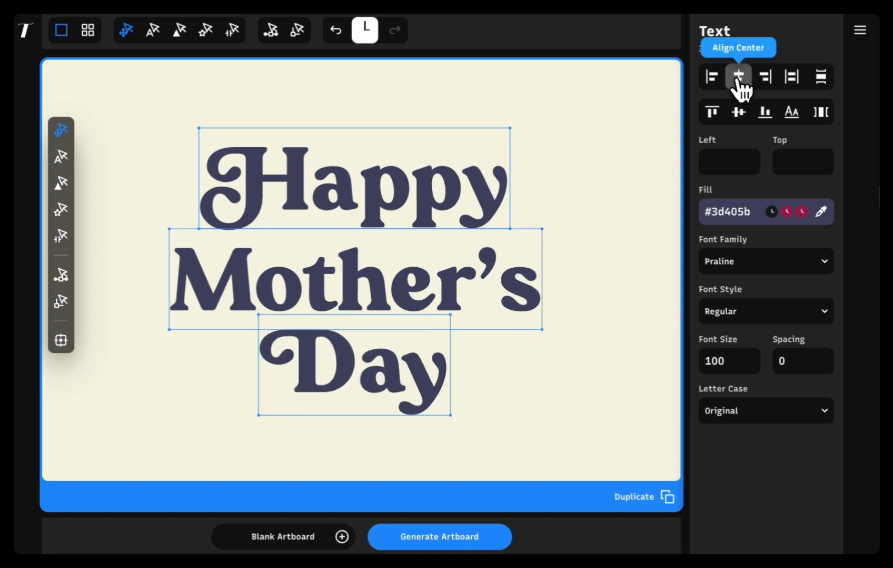
left_click(821, 90)
left_click(202, 131)
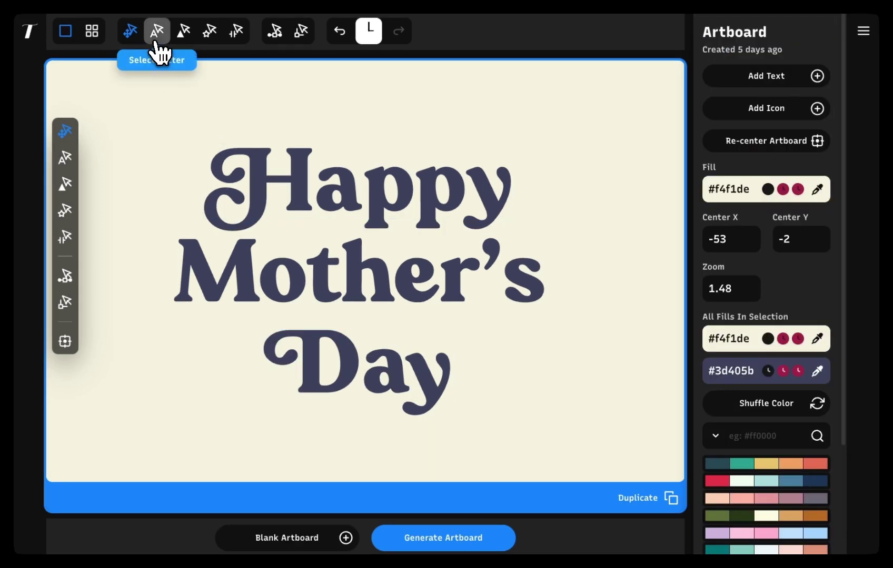
left_click(257, 197)
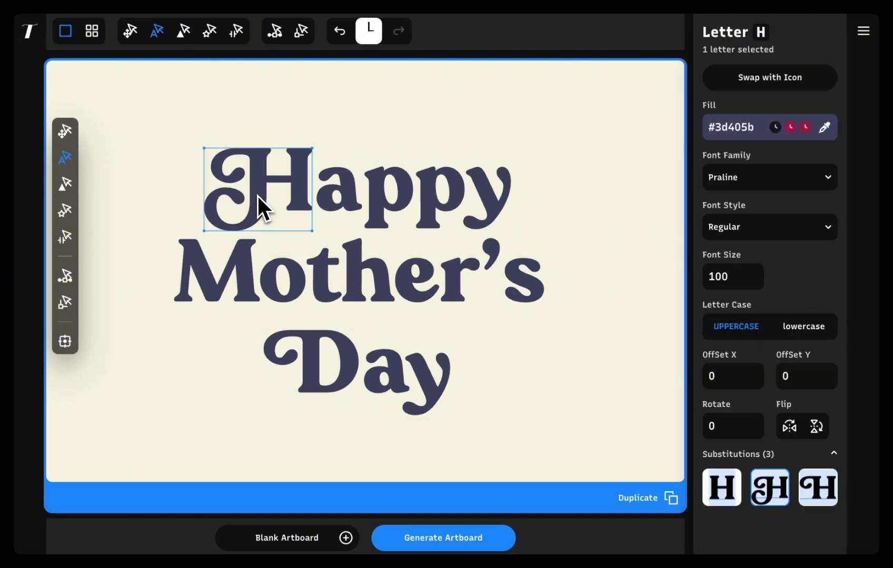
left_click(339, 194)
left_click(401, 201)
left_click(445, 207)
left_click(491, 210)
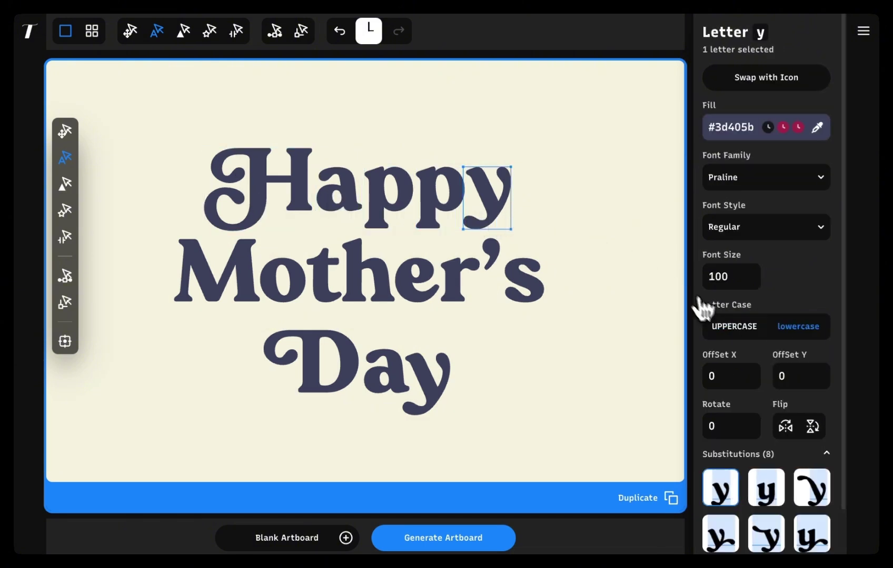
left_click(736, 328)
left_click(790, 332)
left_click(625, 322)
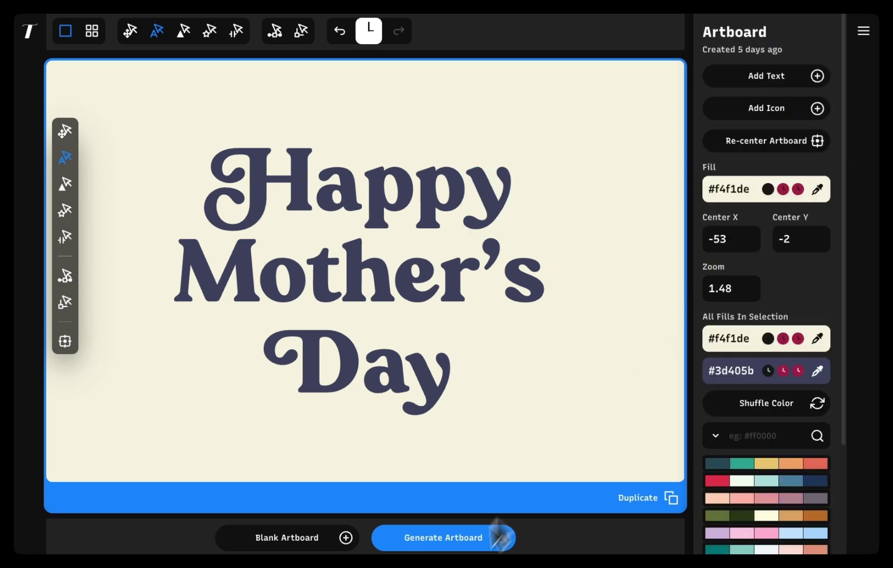
left_click(496, 207)
Step: Swap the y at the end of Happy for a swash variant
scroll(763, 437, "down", 3)
scroll(790, 455, "down", 2)
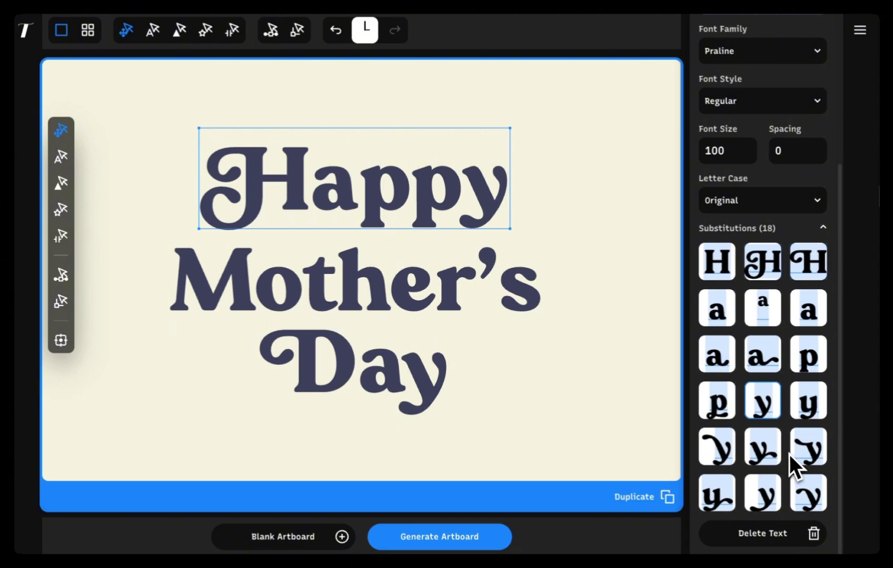
left_click(720, 451)
Step: Try a swash M on Mother's, then undo it with Ctrl+Z
left_click(566, 285)
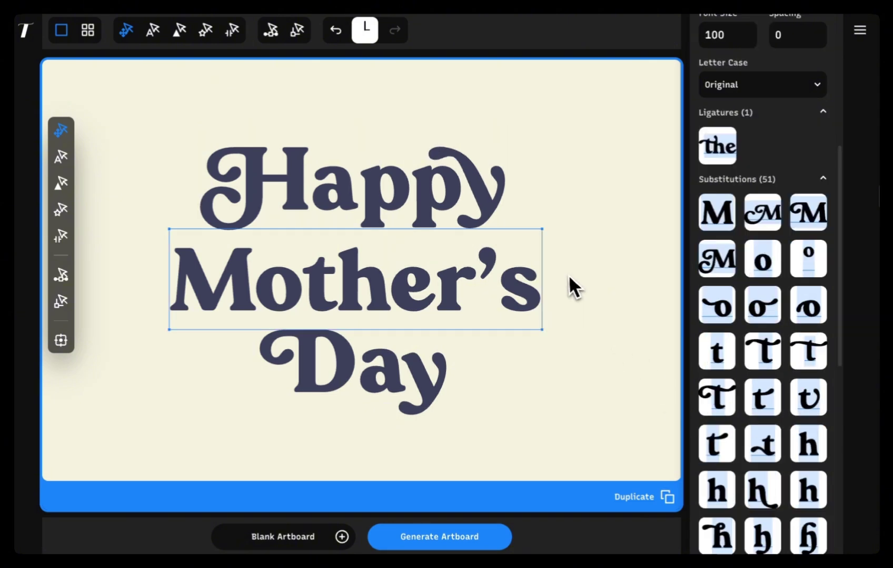
scroll(791, 428, "down", 3)
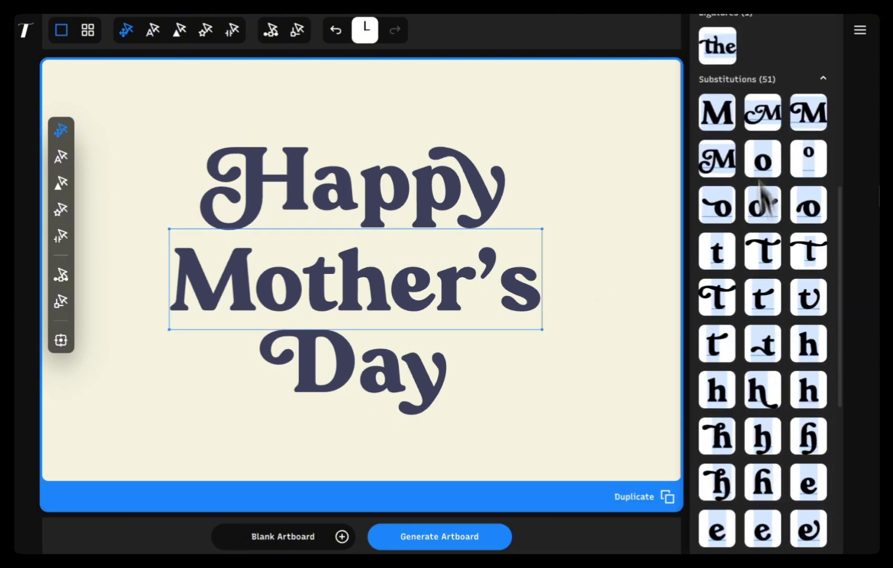
mouse_move(722, 52)
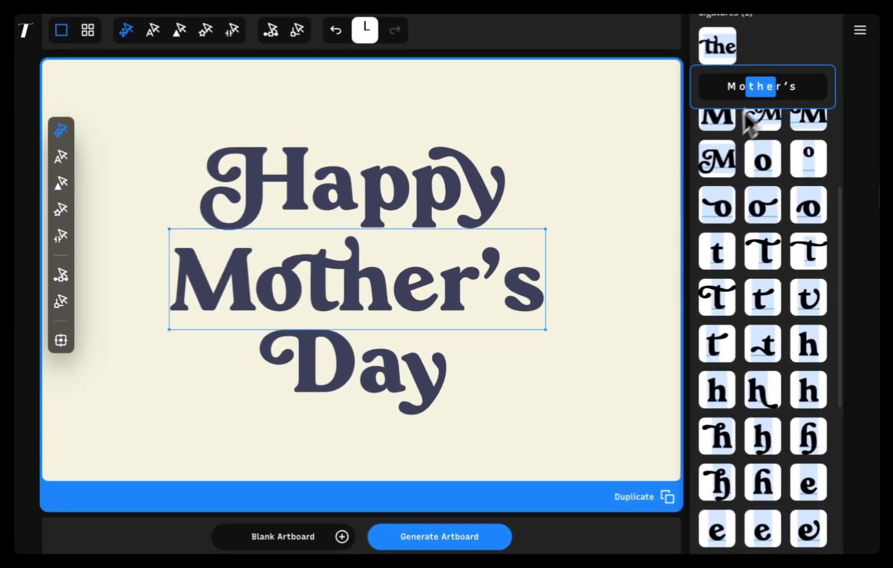
left_click(800, 128)
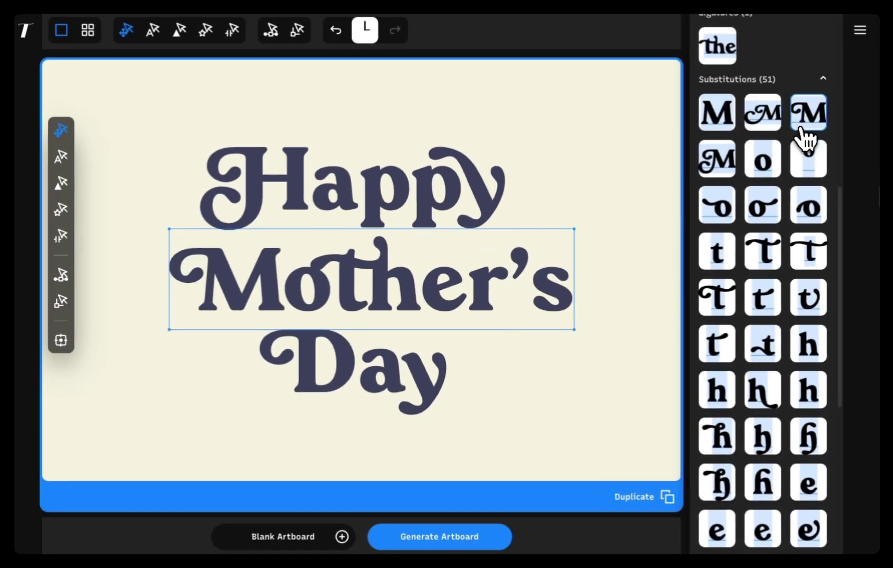
left_click(623, 364)
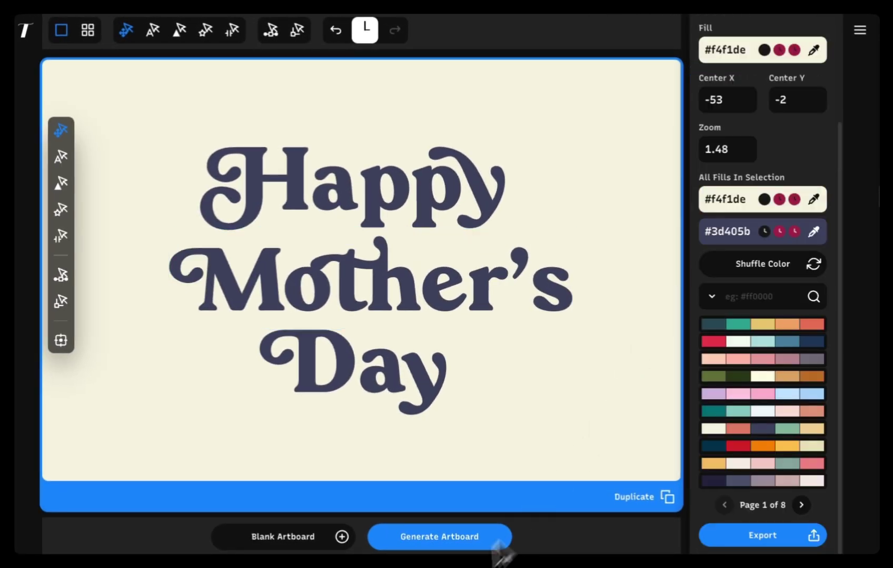
key("ctrl+z")
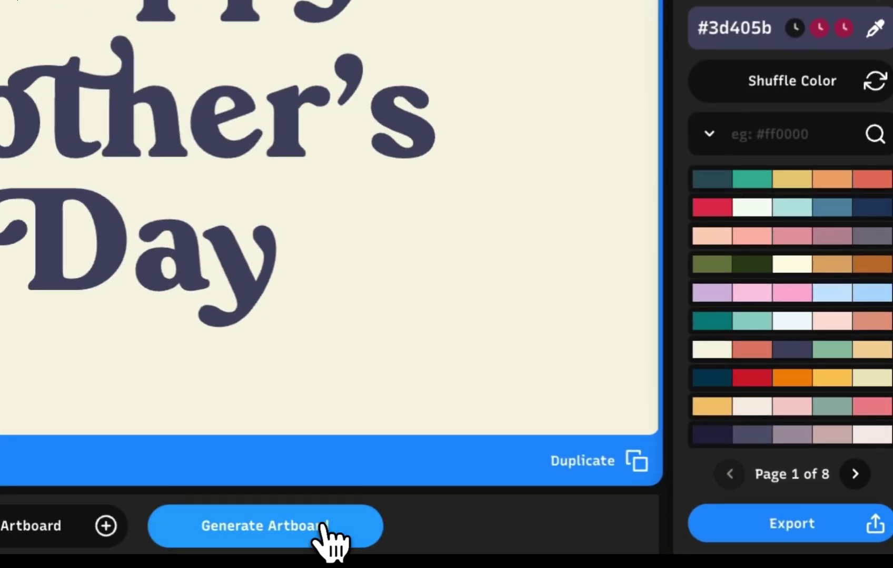
Step: Generate artboard suggestions and browse the Simply Type designs filtered by the Fun tag
left_click(475, 536)
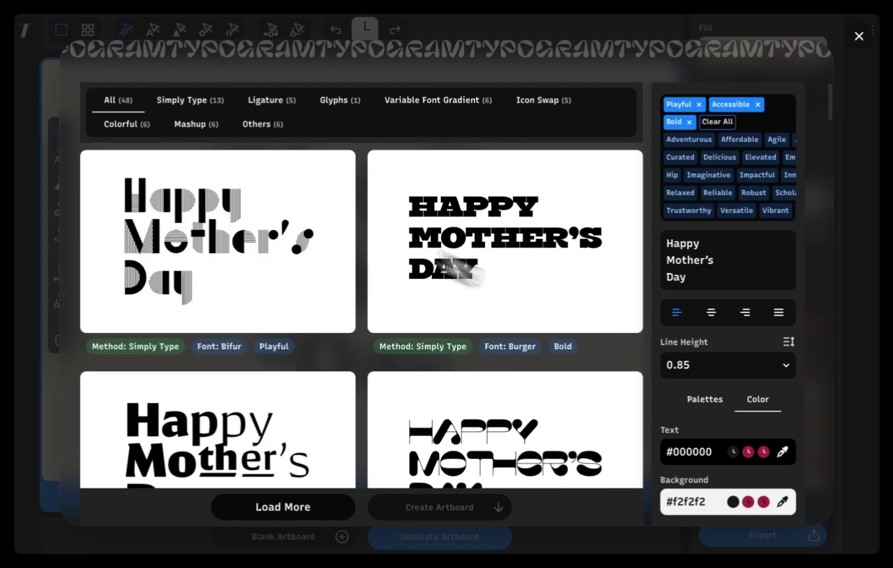
left_click(199, 109)
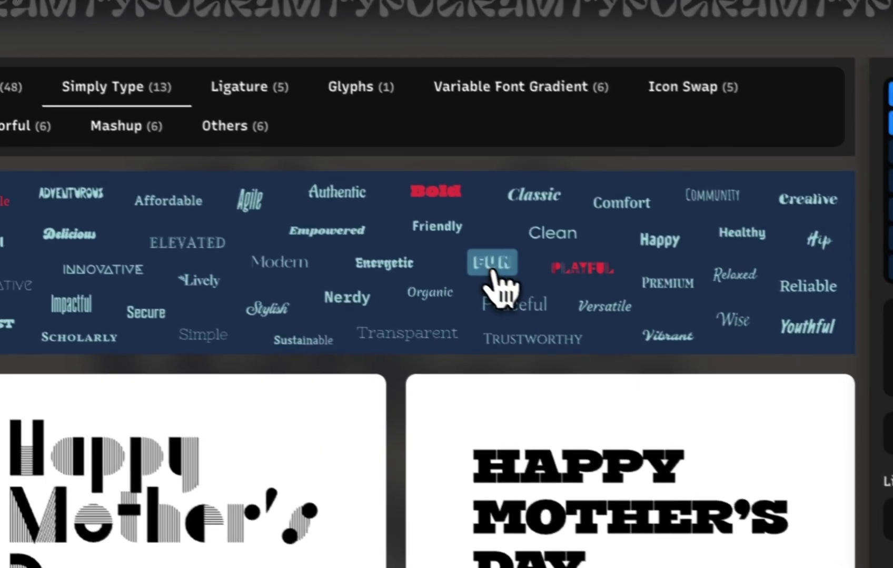
left_click(350, 184)
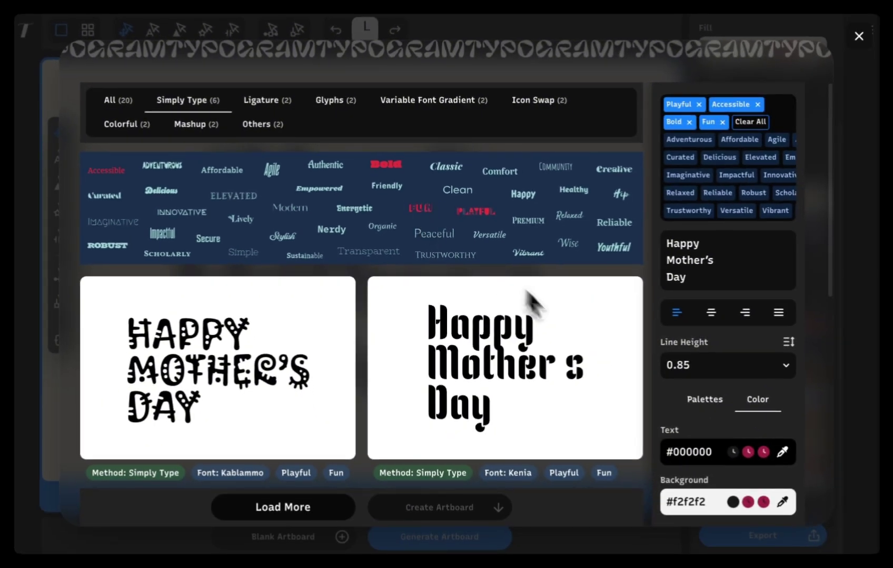
scroll(770, 512, "down", 5)
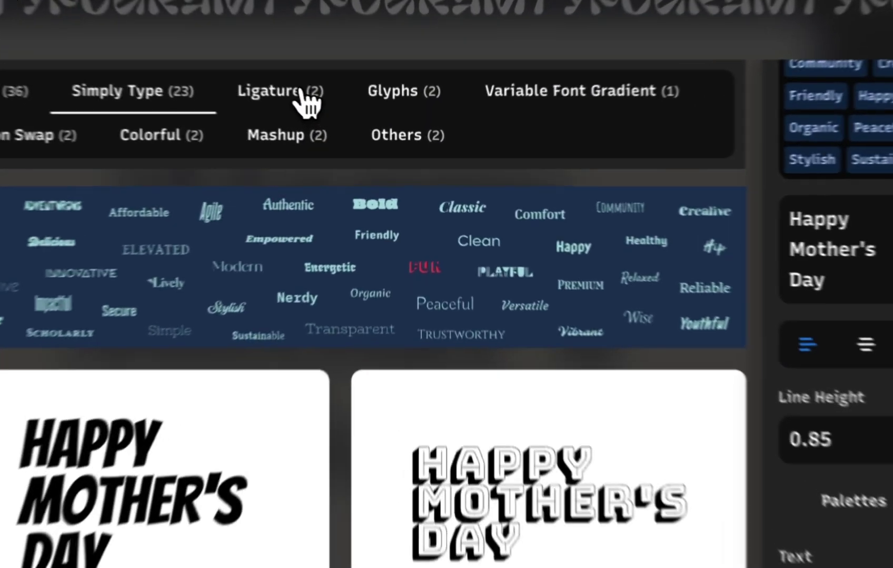
Step: Browse the Ligature and Colorful design suggestions
left_click(290, 117)
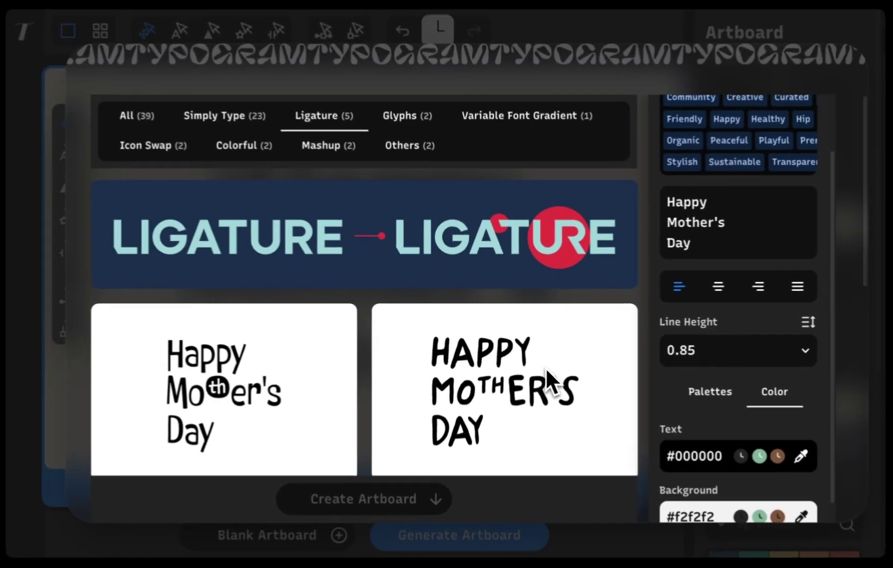
scroll(695, 493, "down", 4)
left_click(248, 149)
scroll(608, 373, "down", 8)
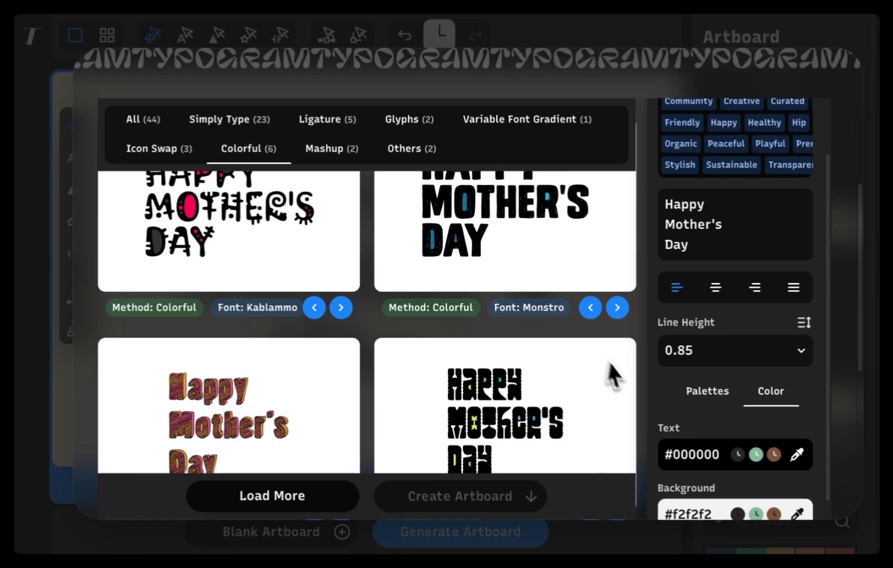
scroll(625, 375, "down", 1)
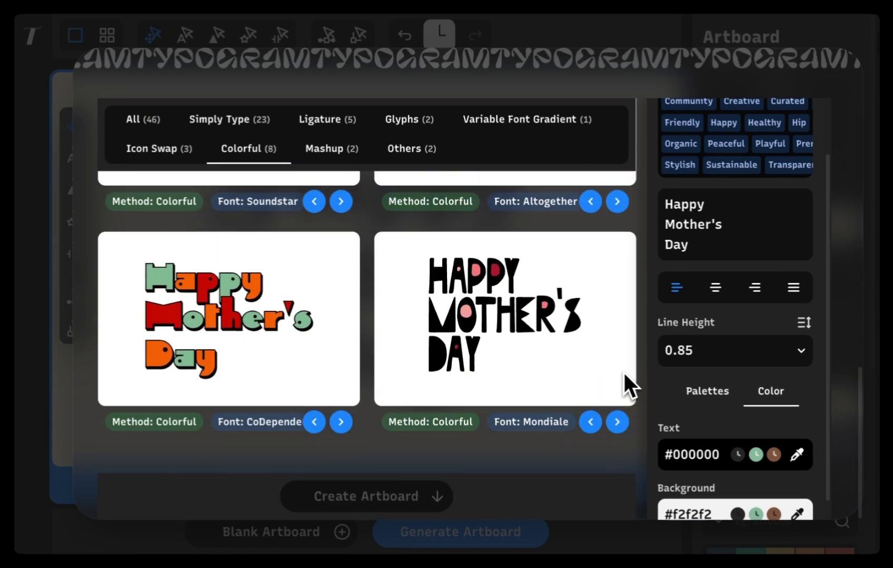
scroll(579, 348, "up", 8)
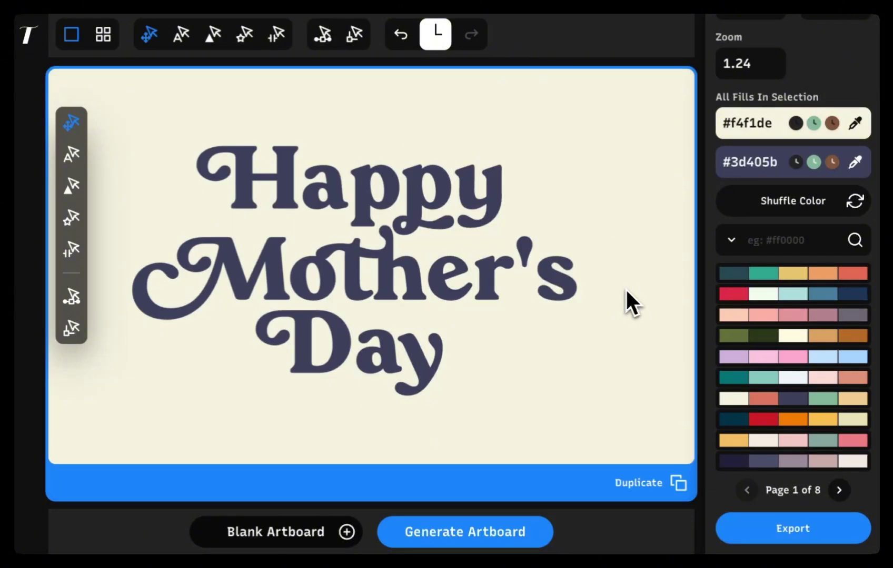
Step: Preview colour pairings from three palettes, ending on a grey background with peach lettering
left_click(744, 277)
left_click(744, 277)
left_click(744, 278)
left_click(744, 279)
left_click(746, 293)
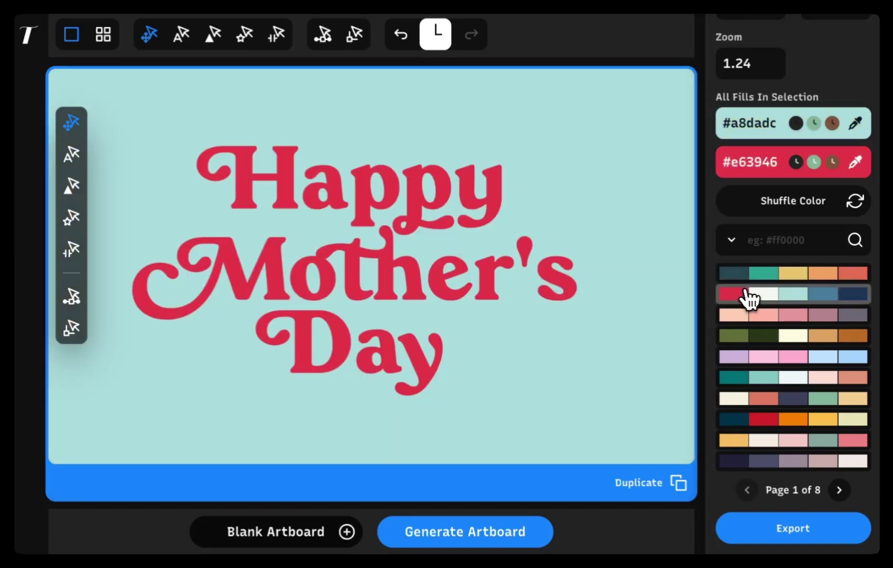
left_click(746, 293)
left_click(747, 293)
left_click(746, 293)
left_click(741, 317)
left_click(741, 317)
left_click(740, 318)
left_click(742, 316)
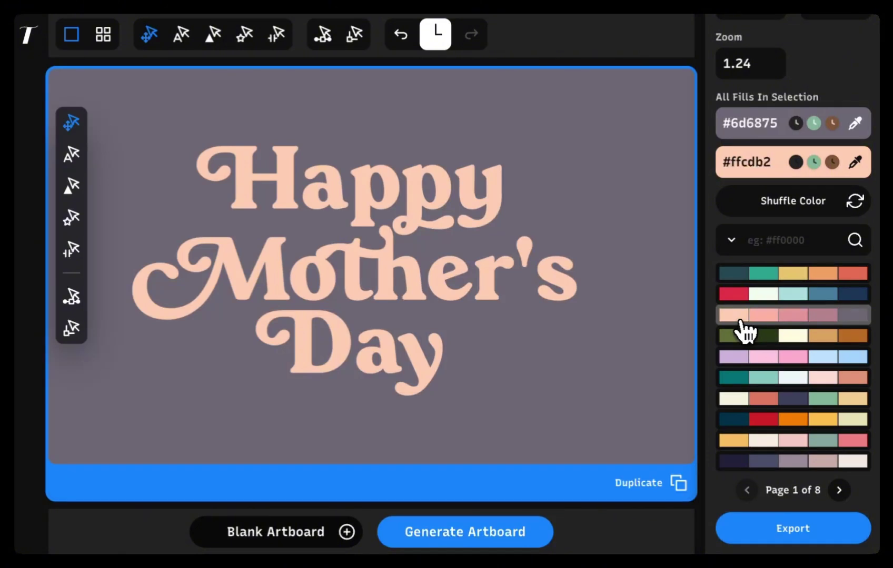
Step: Swap background and lettering colours back and forth, ending on grey background with peach lettering
left_click(782, 211)
left_click(782, 210)
left_click(783, 210)
left_click(782, 211)
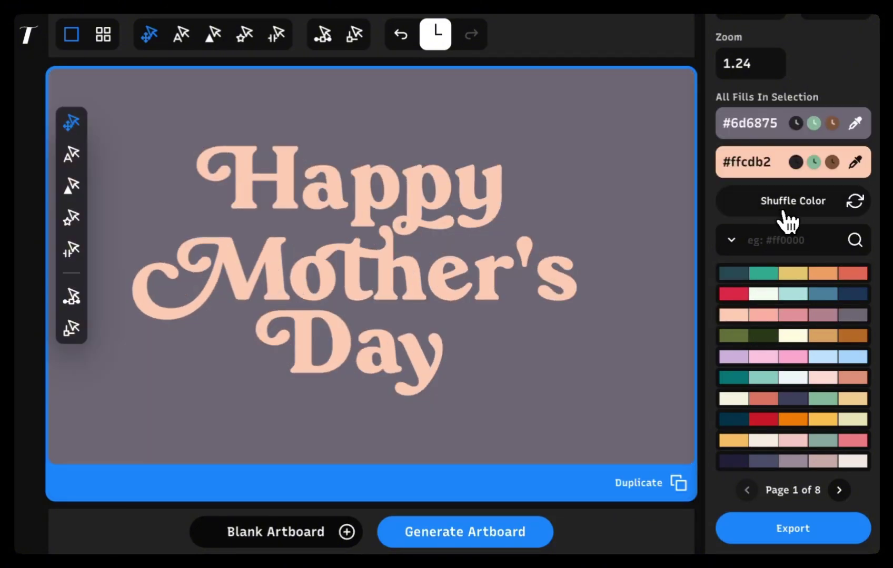
Step: Try mauve, pink and peach background fills, then settle on purple-grey #6d6875
scroll(784, 211, "up", 3)
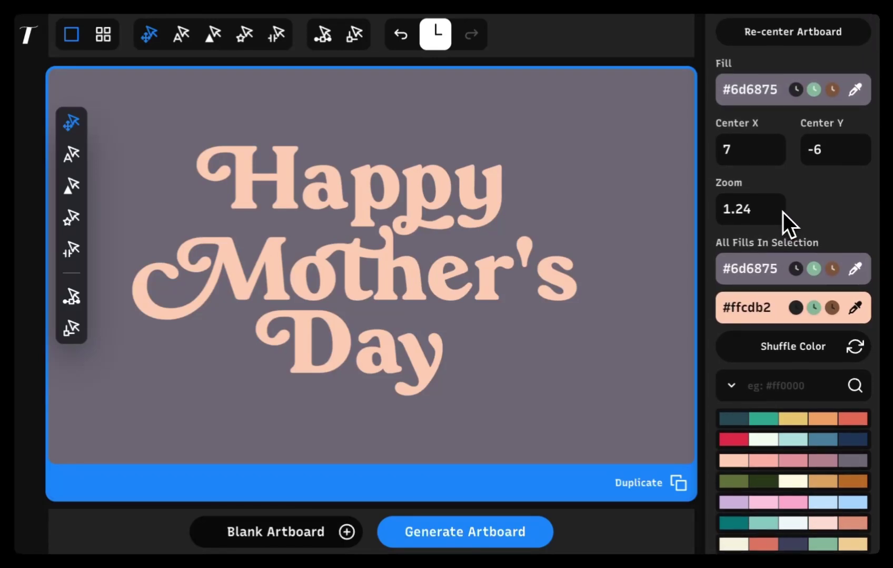
left_click(747, 87)
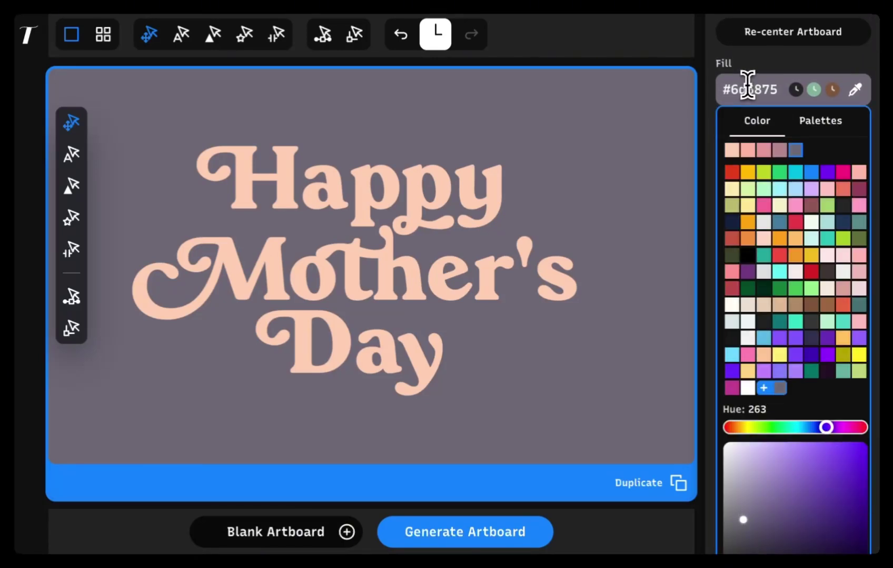
left_click(780, 151)
left_click(764, 151)
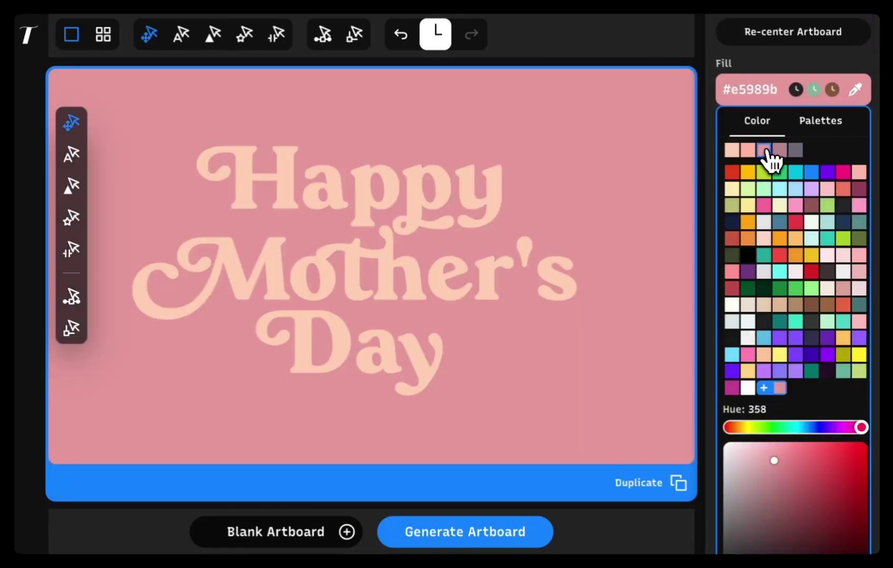
left_click(748, 151)
left_click(764, 153)
left_click(780, 153)
left_click(794, 153)
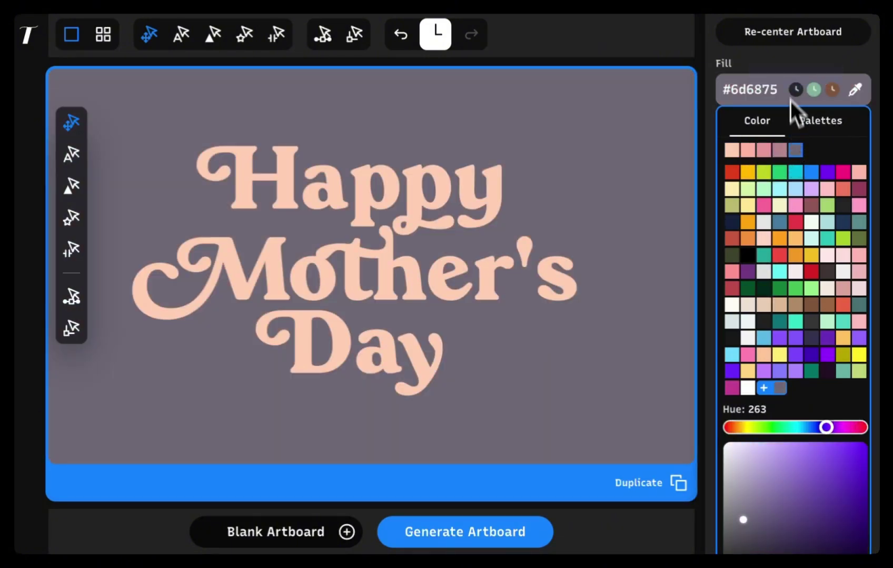
left_click(787, 66)
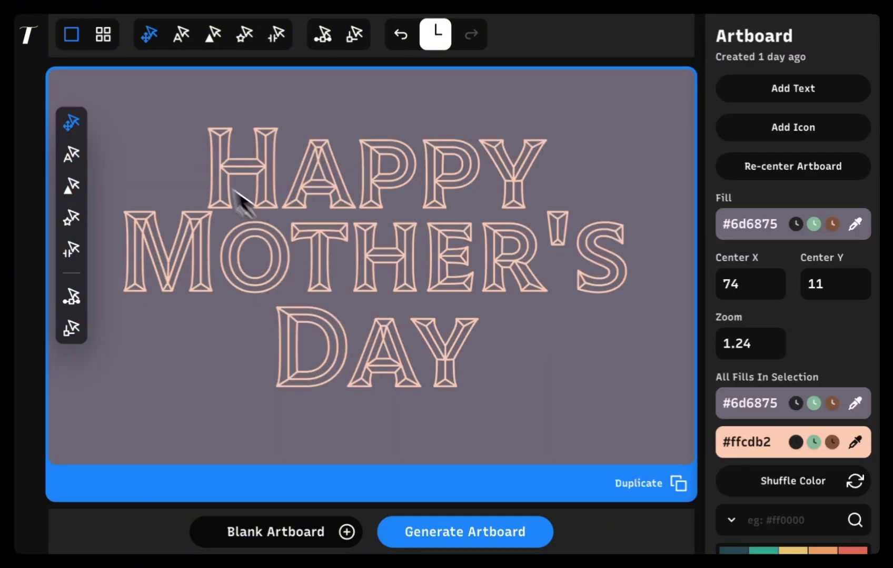
Step: Switch all three text lines to the Variable font style
left_click_drag(135, 109, 617, 413)
left_click(737, 393)
left_click(809, 363)
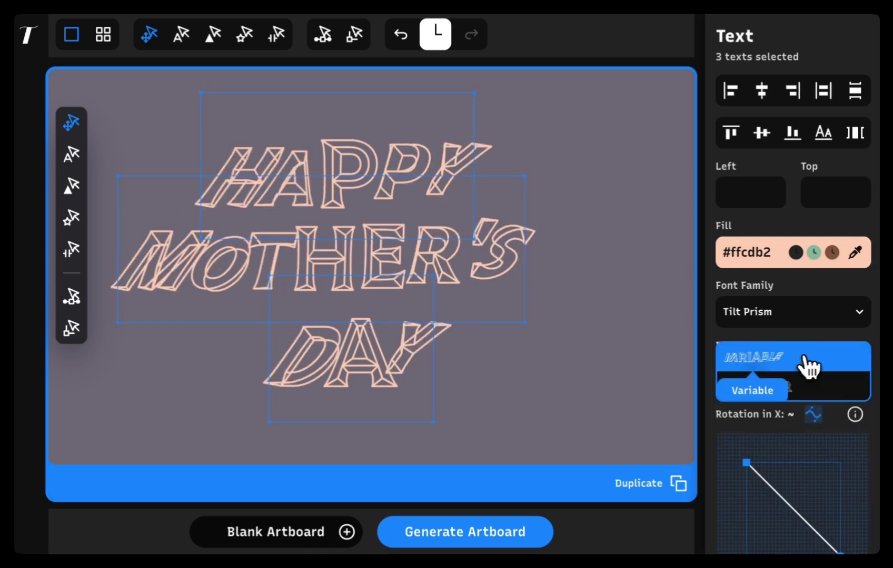
Step: Ease the X and Y rotation curves of HAPPY, MOTHER'S and DAY
scroll(766, 410, "down", 7)
left_click(509, 207)
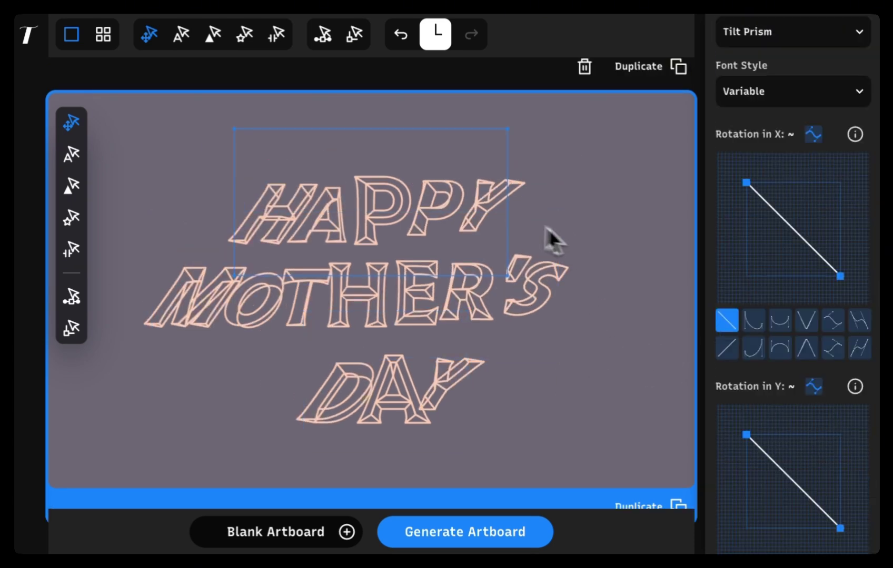
left_click_drag(745, 182, 743, 270)
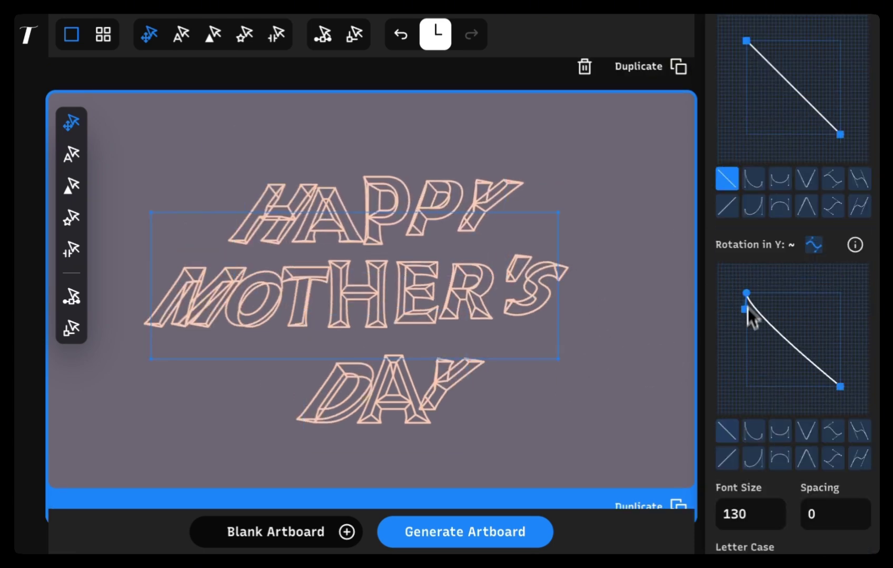
left_click_drag(746, 294, 748, 343)
left_click_drag(746, 41, 744, 116)
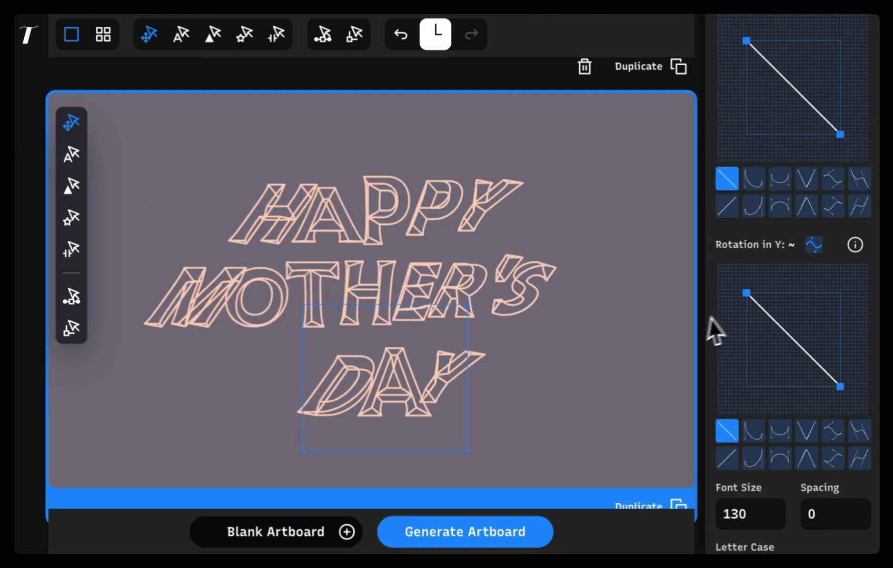
left_click_drag(747, 294, 748, 316)
left_click_drag(745, 41, 743, 108)
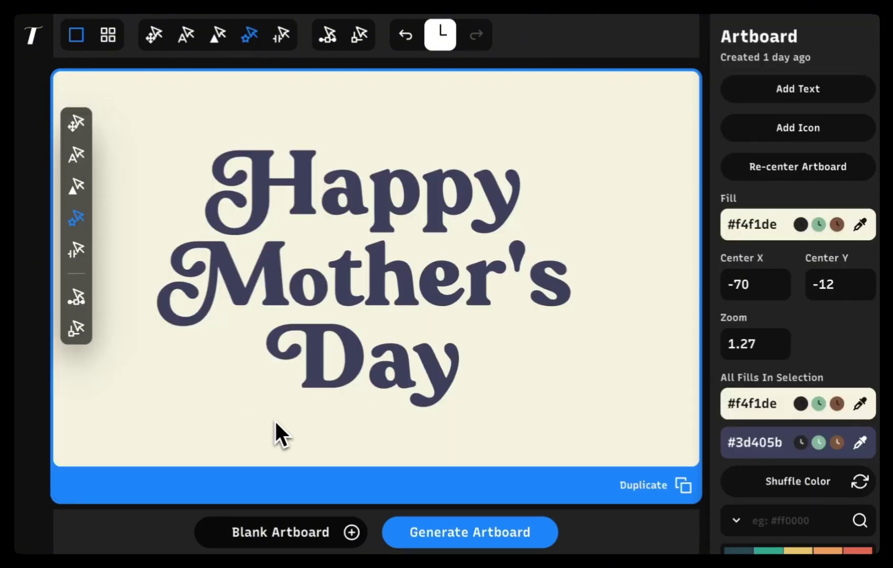
Step: Swap a letter of the lettering for the pink heart icon at ratio 41
left_click(180, 35)
left_click(351, 198)
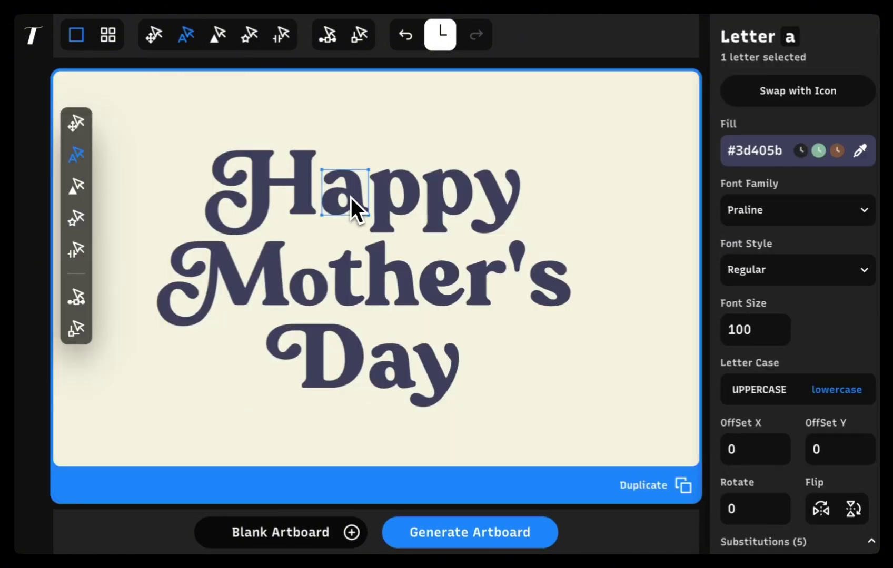
left_click(797, 90)
left_click(461, 35)
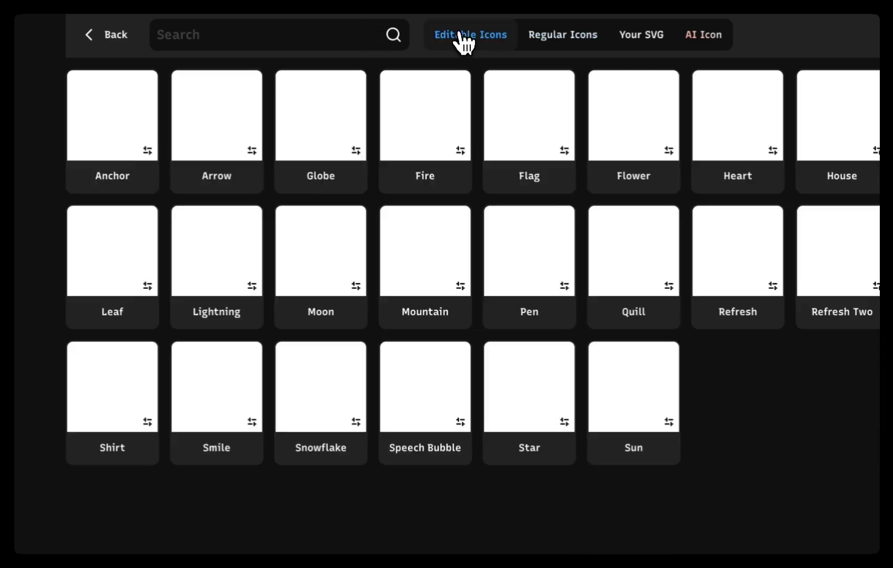
left_click(698, 125)
left_click_drag(679, 195, 709, 215)
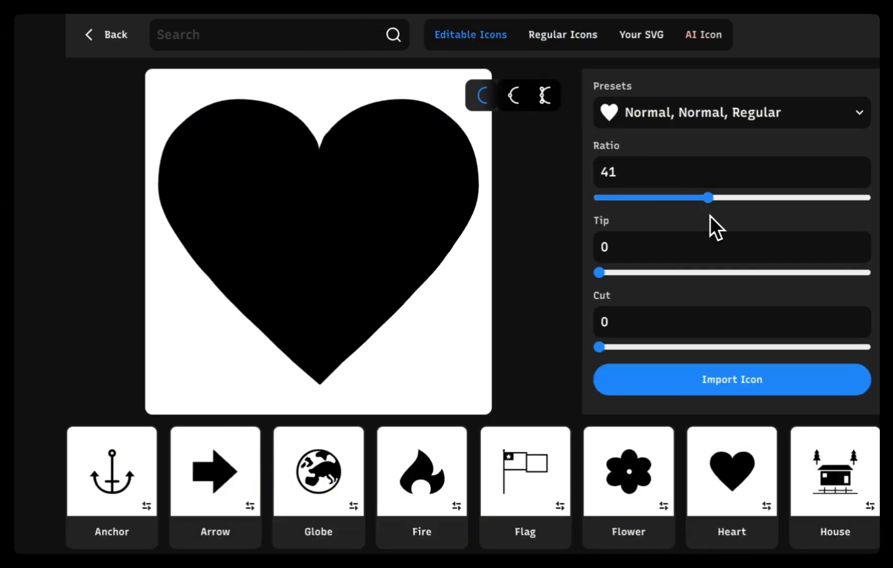
left_click(690, 379)
left_click(687, 92)
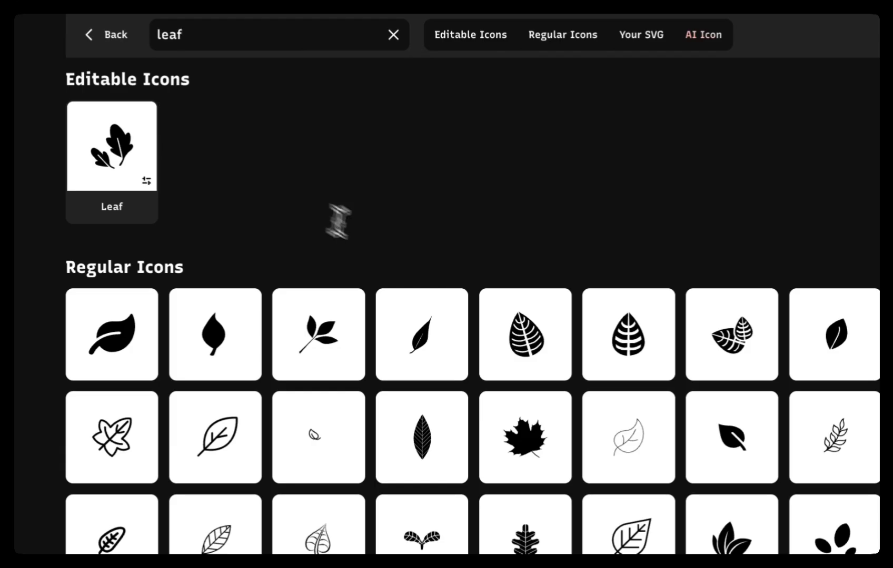
Step: Add a leaf icon to the artboard and colour it green #81b29a
left_click(410, 322)
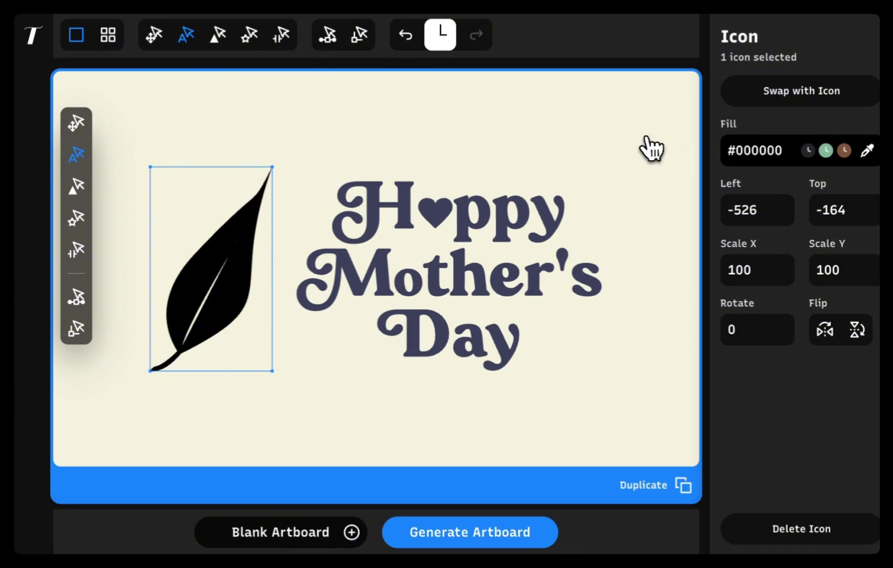
left_click(747, 150)
left_click(784, 210)
left_click(541, 168)
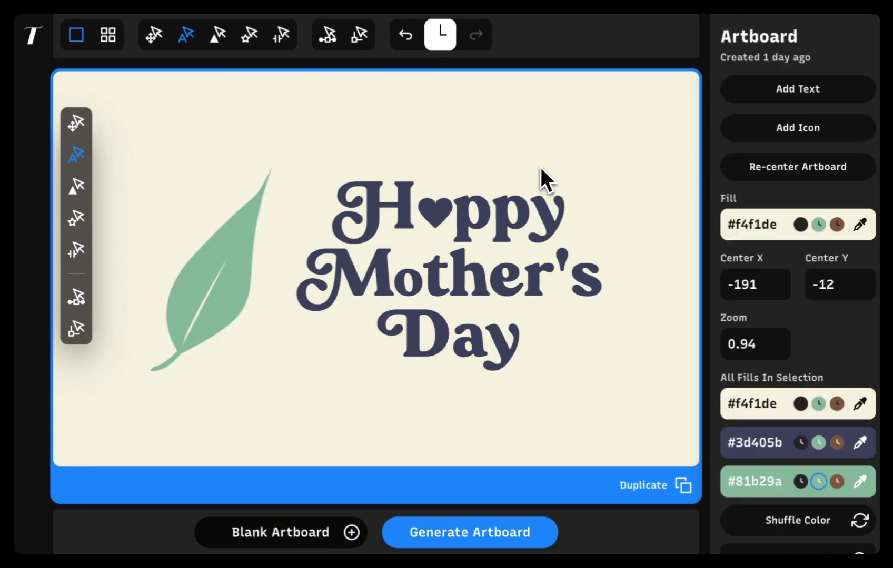
Step: Delete the white vein from inside the leaf
left_click(218, 35)
left_click(240, 234)
left_click(206, 280)
left_click_drag(206, 281, 183, 196)
left_click(794, 529)
Step: Scale the leaf to 30 and move it beside the word Happy
left_click(236, 308)
left_click(741, 270)
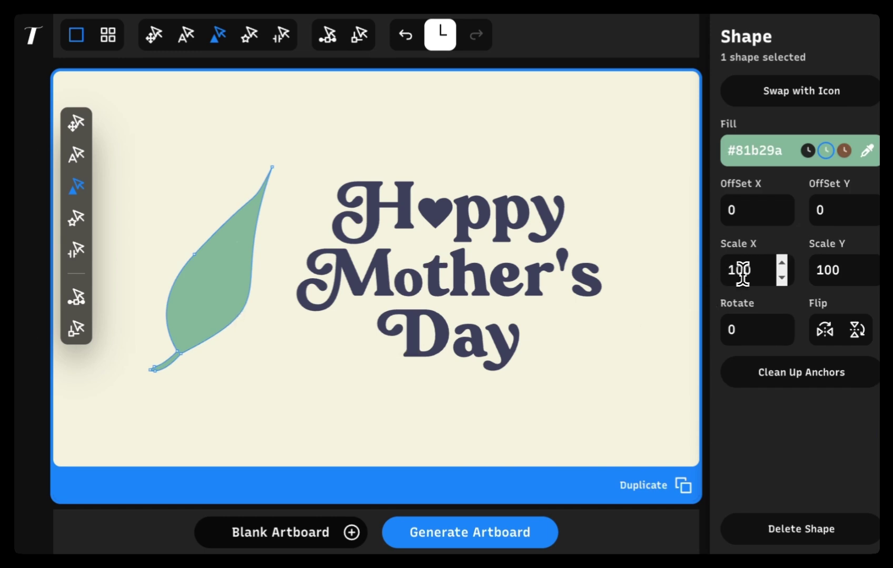
type("30")
left_click(154, 35)
left_click_drag(253, 261, 602, 228)
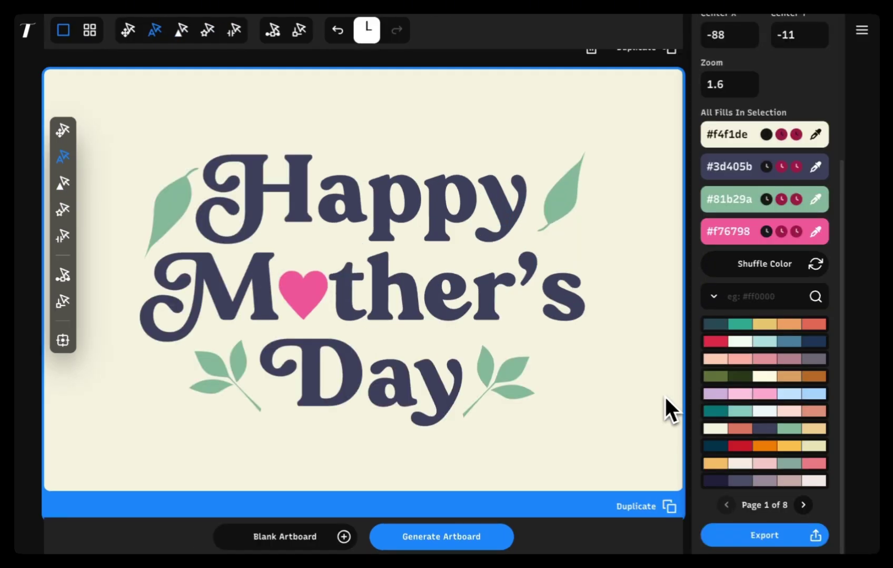
Step: Generate Instagram Post and Instagram Story export versions and copy the Actual Size SVG
left_click(720, 538)
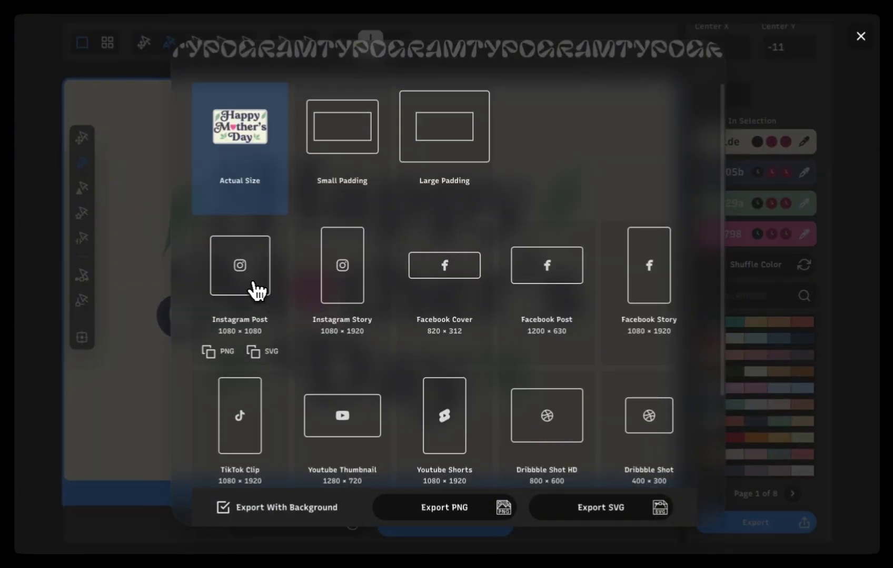
mouse_move(255, 292)
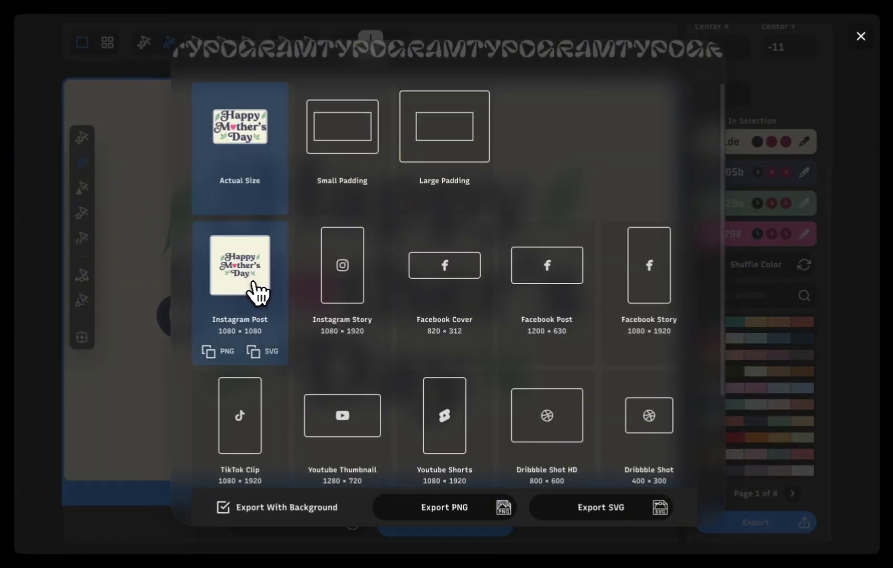
left_click(337, 303)
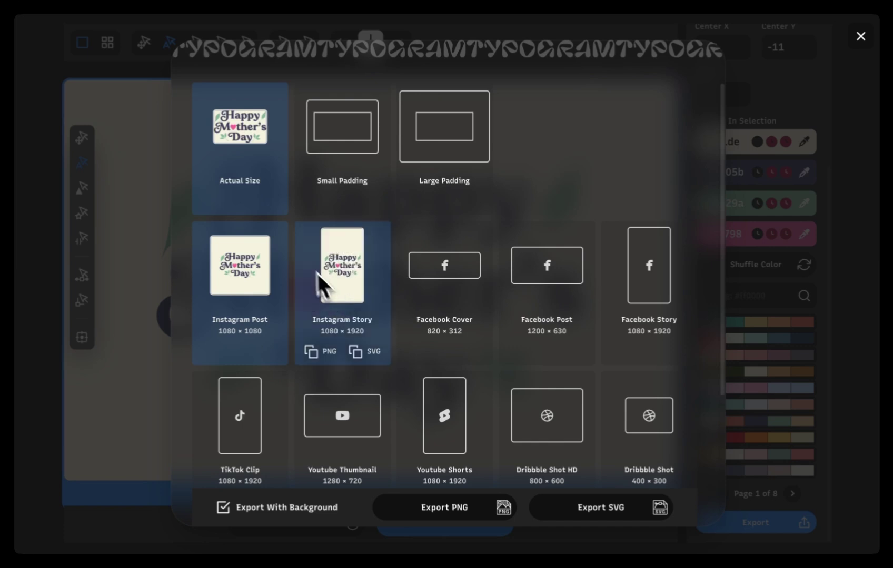
mouse_move(270, 212)
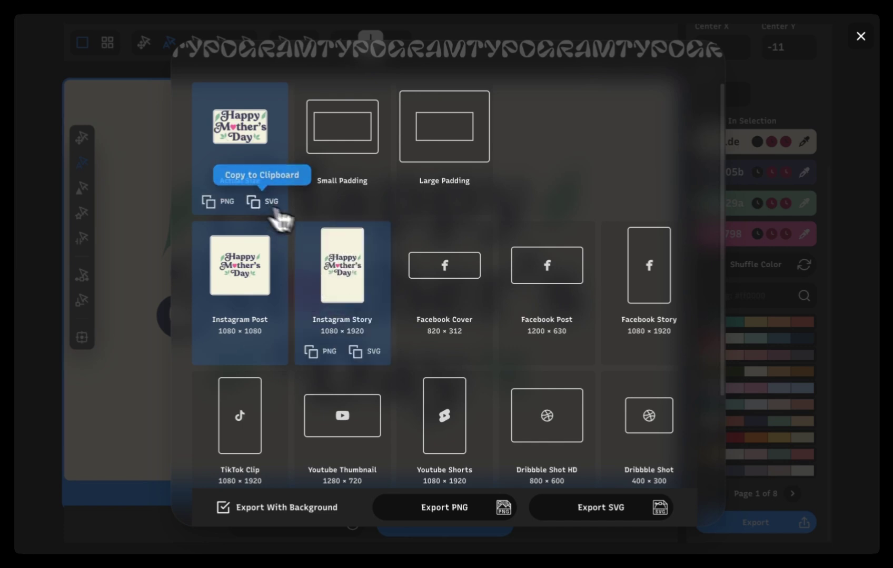
key("super+Tab")
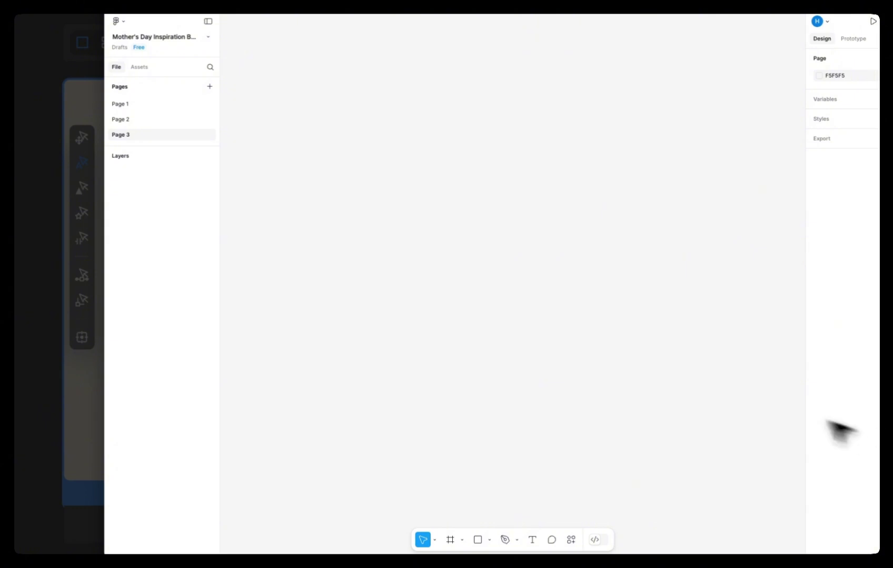
Step: Paste the Actual Size and Instagram Post frames side by side on Page 3
right_click(482, 257)
left_click(489, 262)
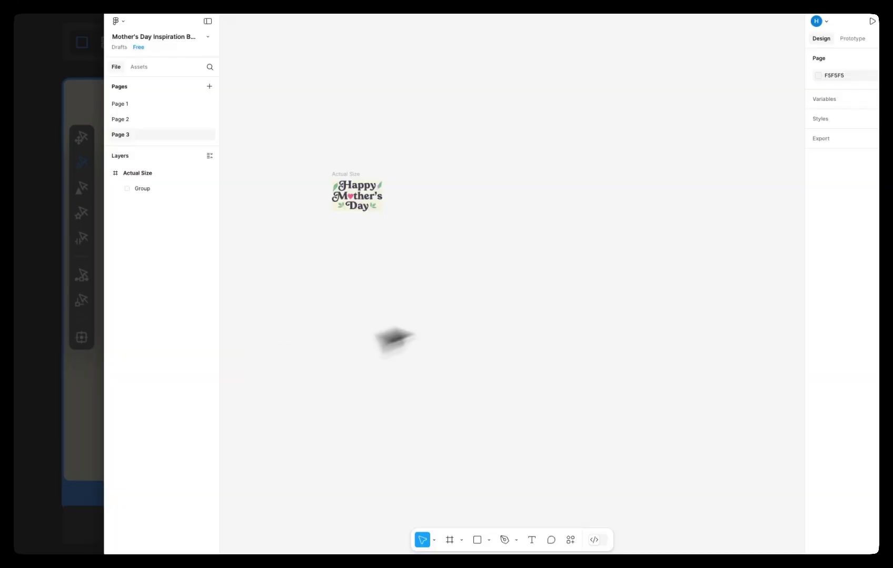
right_click(493, 224)
left_click(495, 225)
left_click_drag(510, 261, 413, 226)
Step: Paste the Instagram Story frame and place it beside the Post frame
left_click(97, 405)
mouse_move(329, 355)
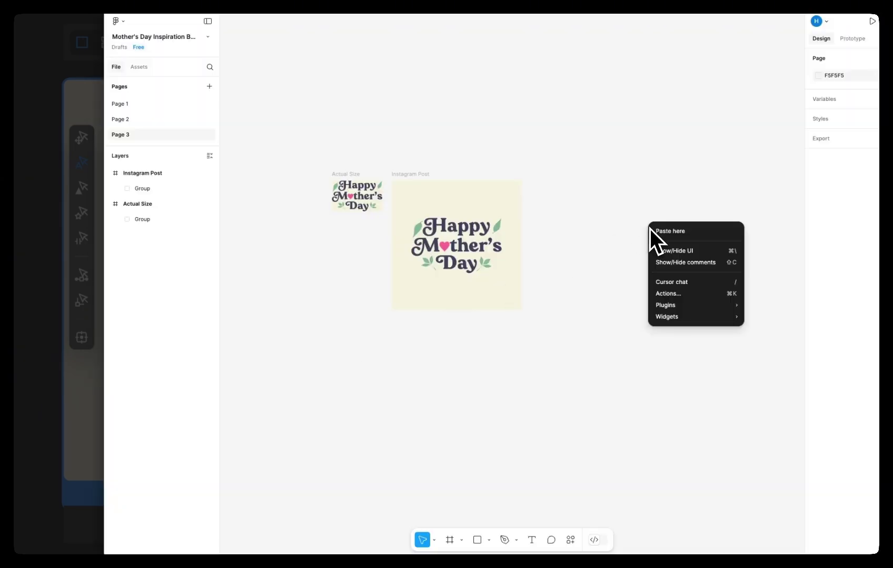
left_click(656, 230)
left_click_drag(658, 238, 553, 196)
left_click(607, 452)
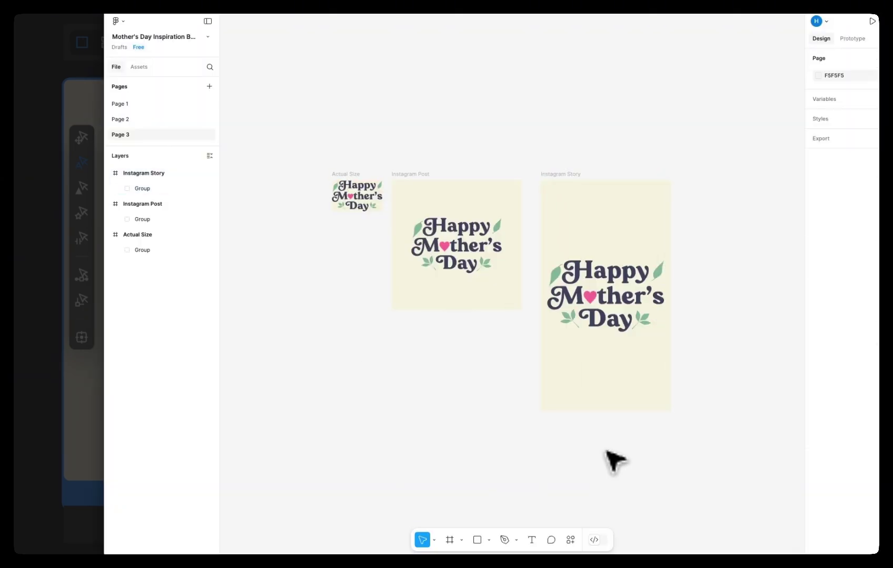